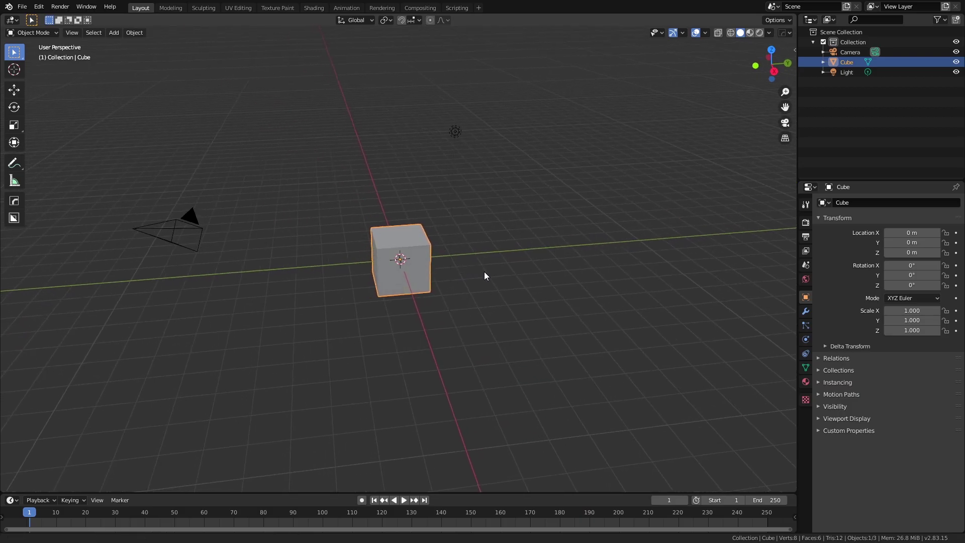
Step: Delete all default objects from the scene and add a cylinder mesh
key(a)
key(x)
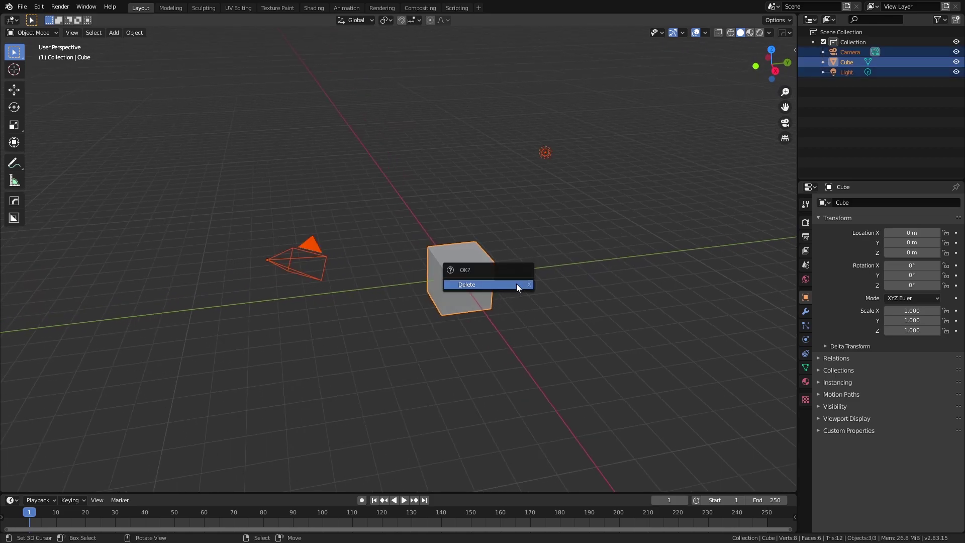
click(517, 283)
key(shift+a)
click(540, 314)
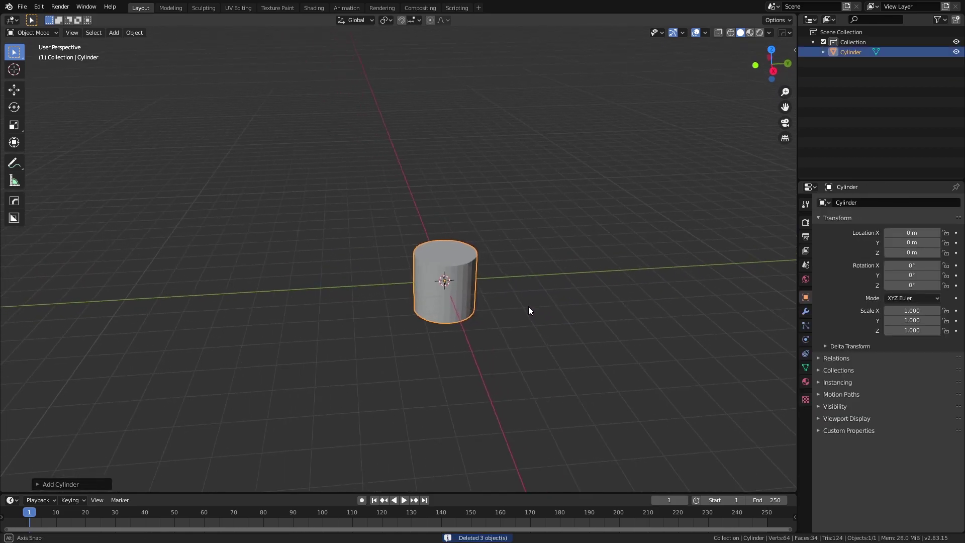
Step: In front view, raise the cylinder's mesh 1 m along Z and widen the edge loop near the tower's base by about 1.08
key(KP_1)
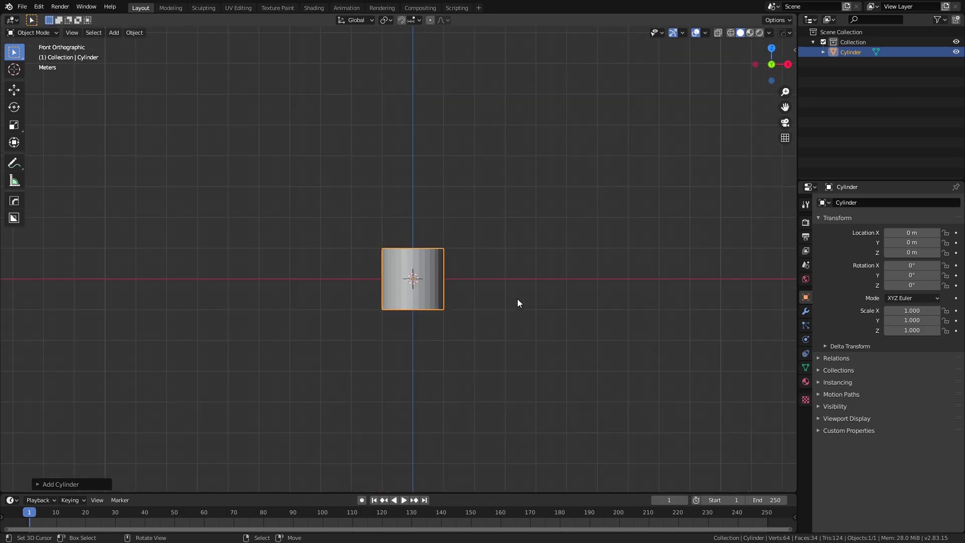
key(Tab)
key(g)
key(z)
key(1)
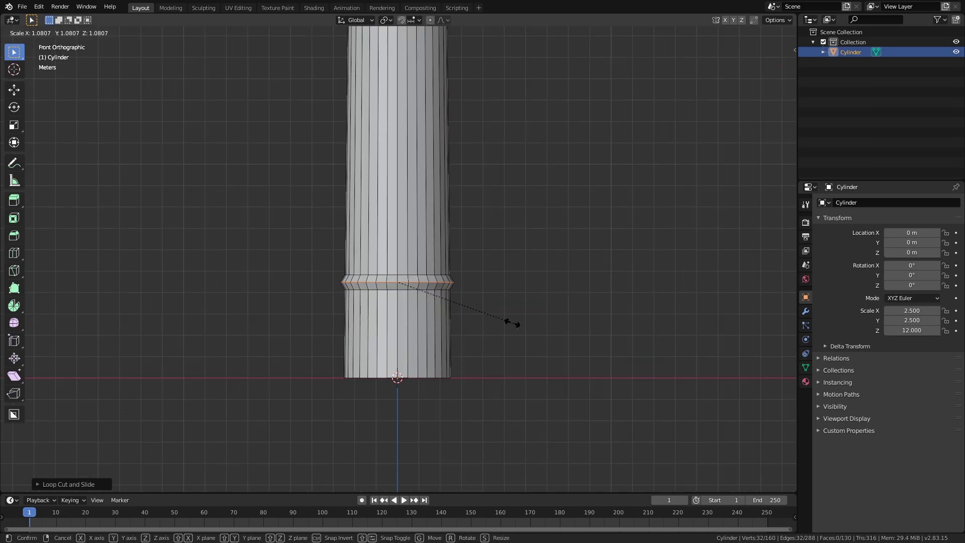
click(510, 323)
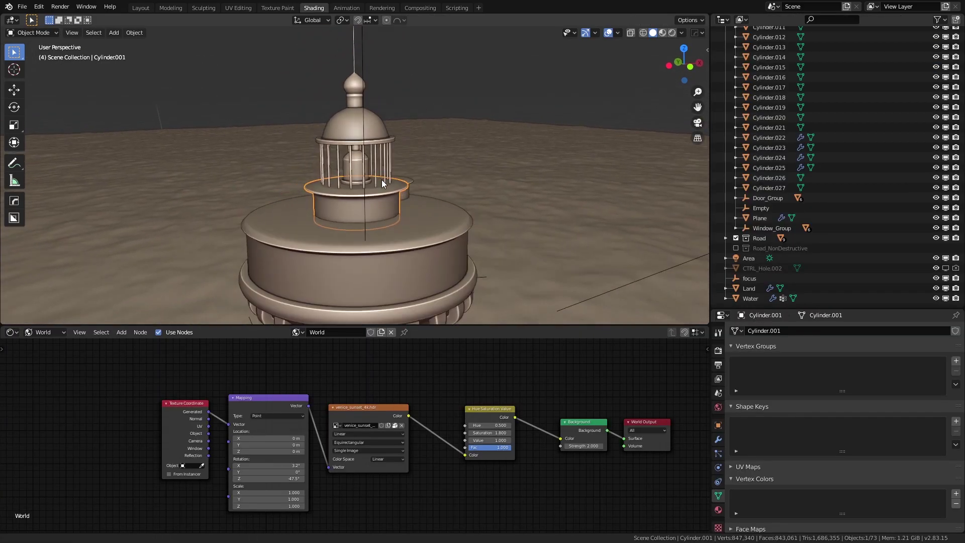
Step: Examine the lighthouse's lantern dome and the curved brackets beneath its gallery
middle_drag(381, 179, 396, 207)
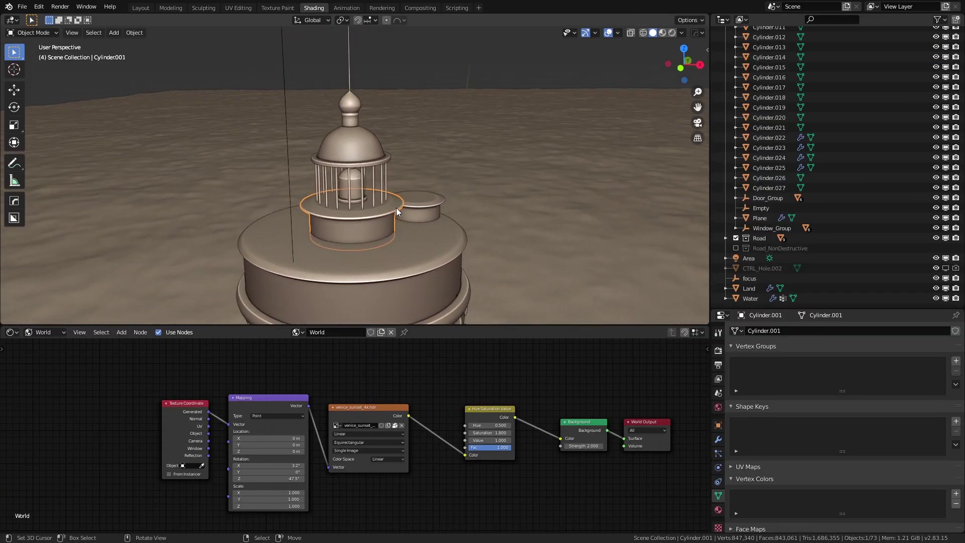
click(358, 155)
scroll(351, 179, up, 6)
scroll(363, 203, down, 3)
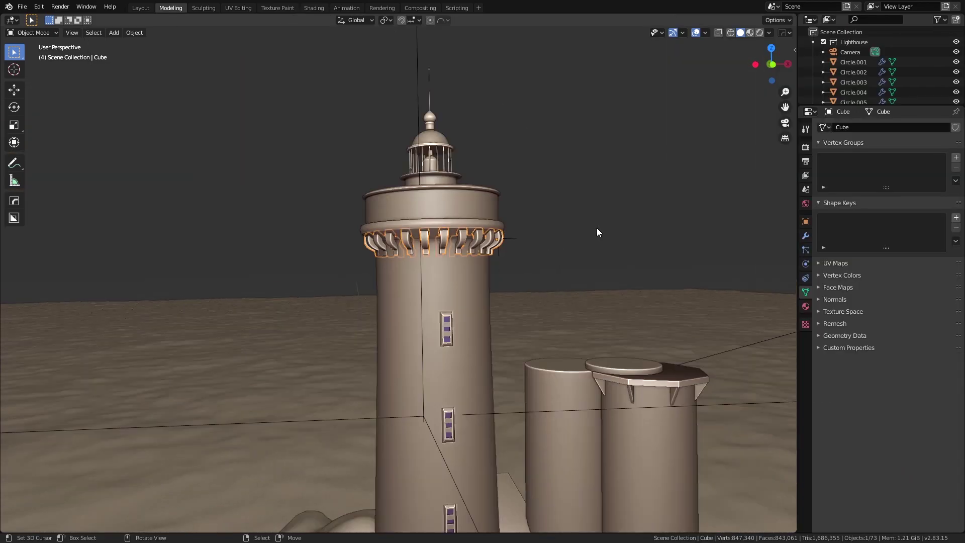
scroll(593, 229, up, 4)
middle_drag(556, 243, 536, 231)
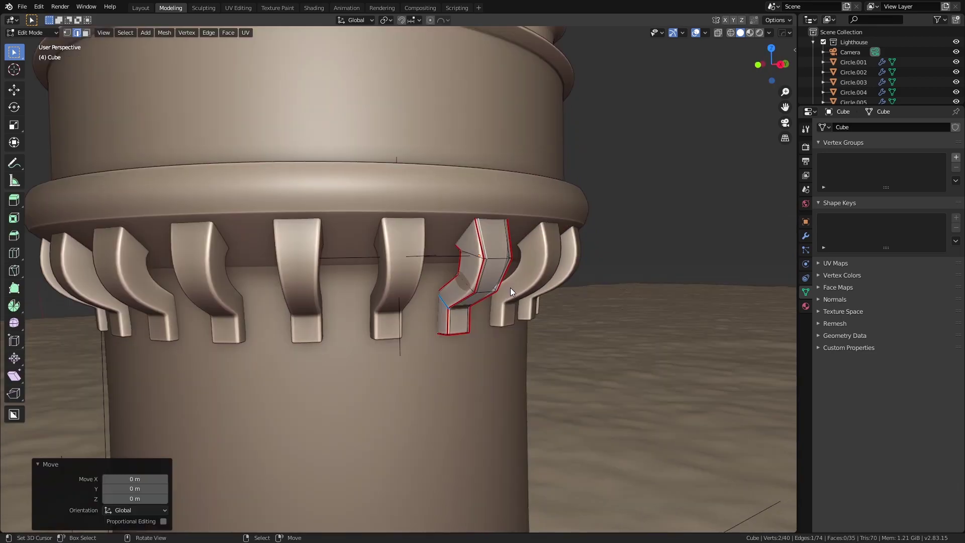
middle_drag(511, 288, 496, 291)
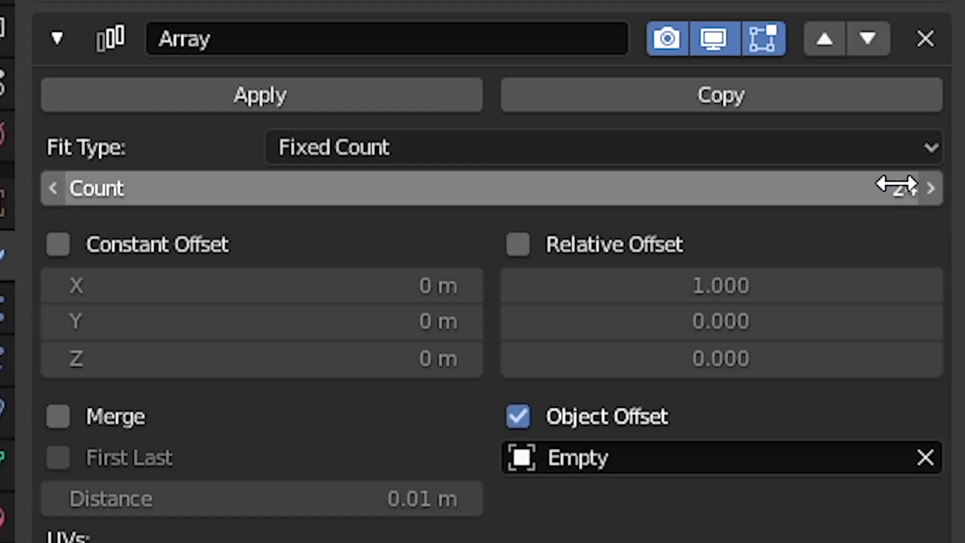
Step: Toggle Relative Offset on and back off in the bracket's Array modifier
click(541, 243)
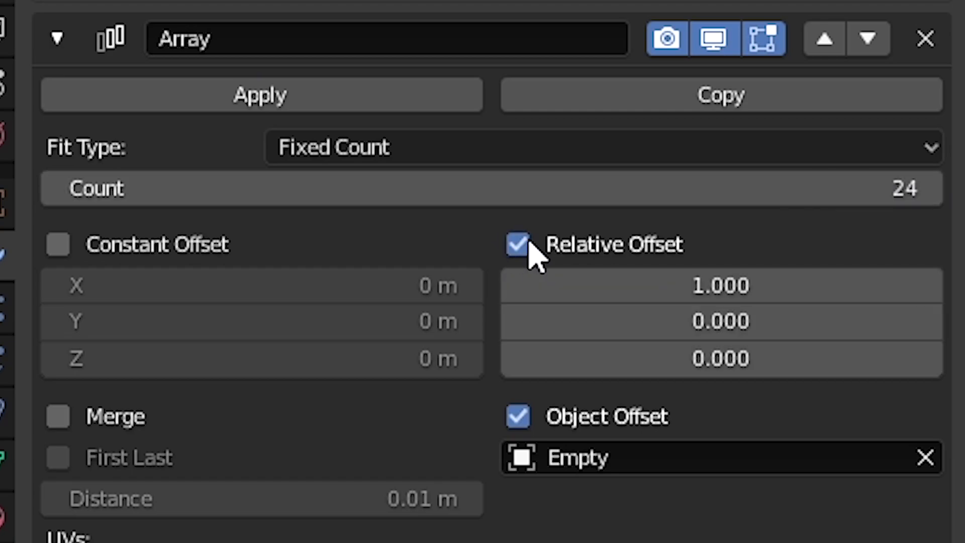
click(516, 244)
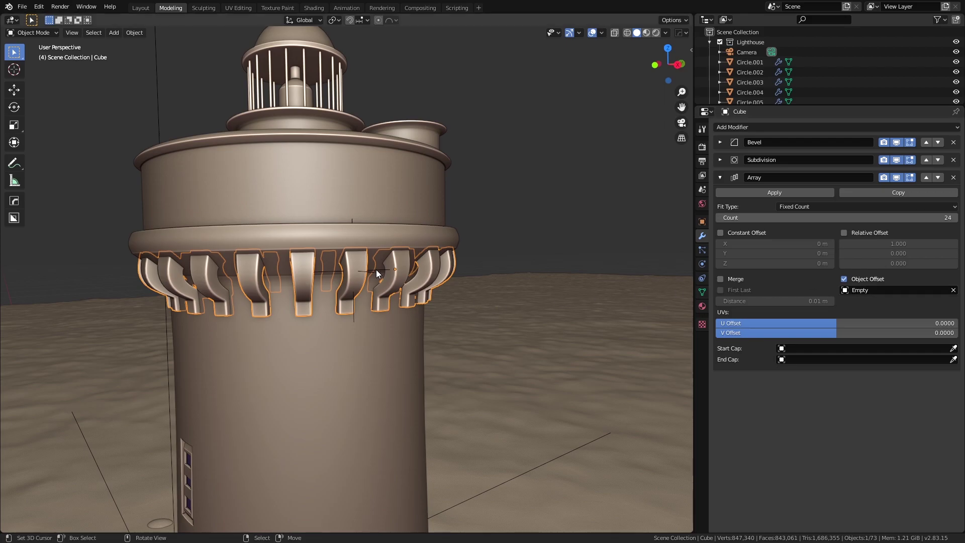
Step: Try rotating and moving the Empty that drives the bracket array, working in top view
right_click(373, 274)
middle_drag(372, 273, 404, 287)
scroll(402, 278, up, 2)
key(KP_7)
key(r)
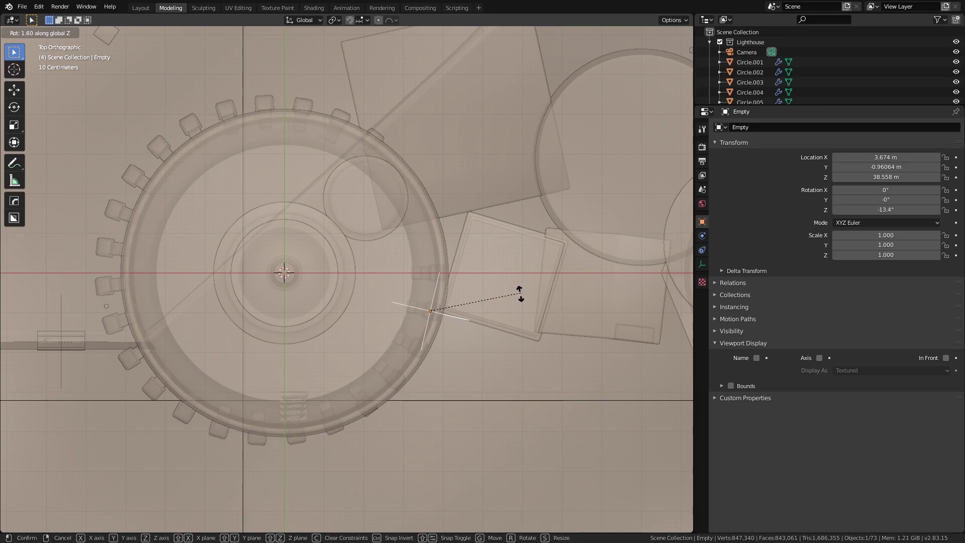
right_click(519, 293)
key(g)
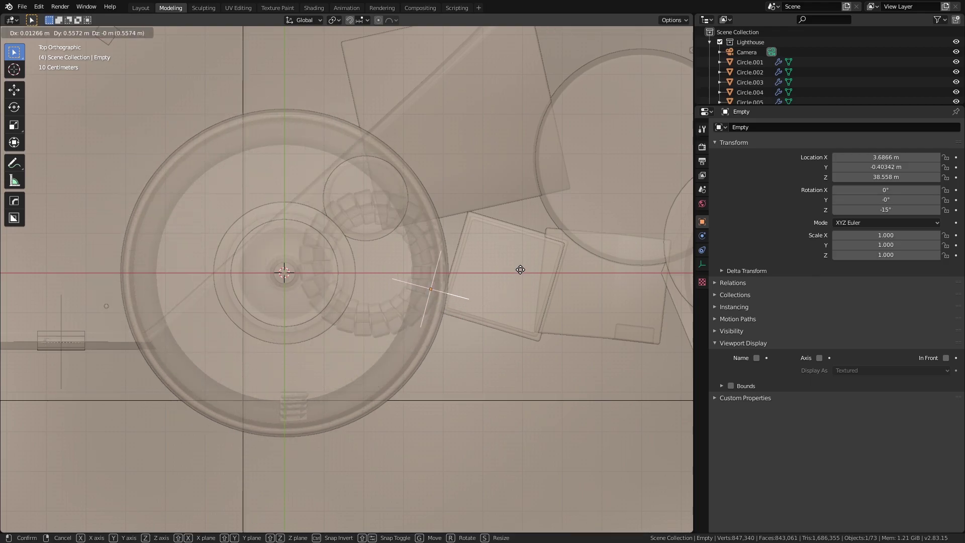
right_click(520, 270)
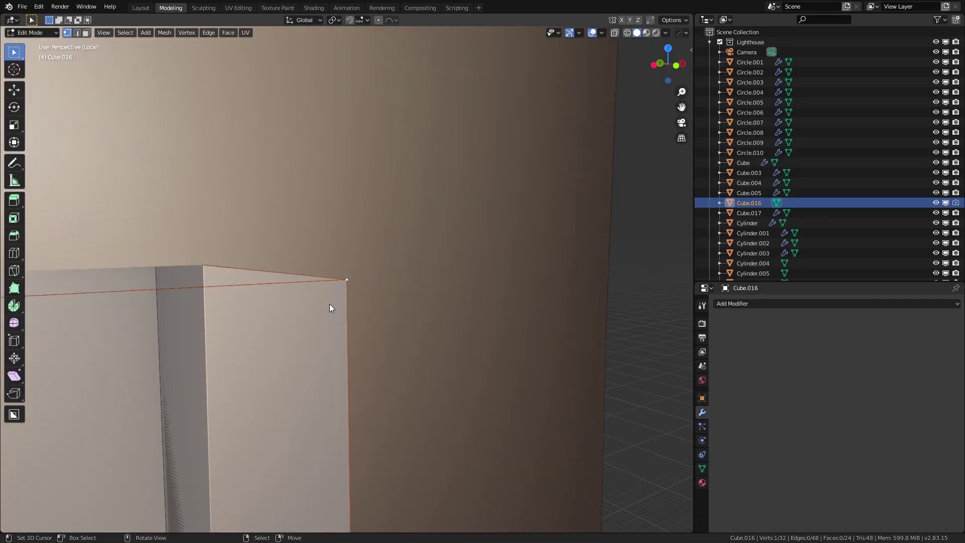
Step: Leave Edit Mode on the window-cutter mesh and view the tower's full column of recesses
scroll(336, 326, down, 18)
shift+middle_drag(343, 317, 327, 169)
middle_drag(333, 260, 365, 281)
key(Tab)
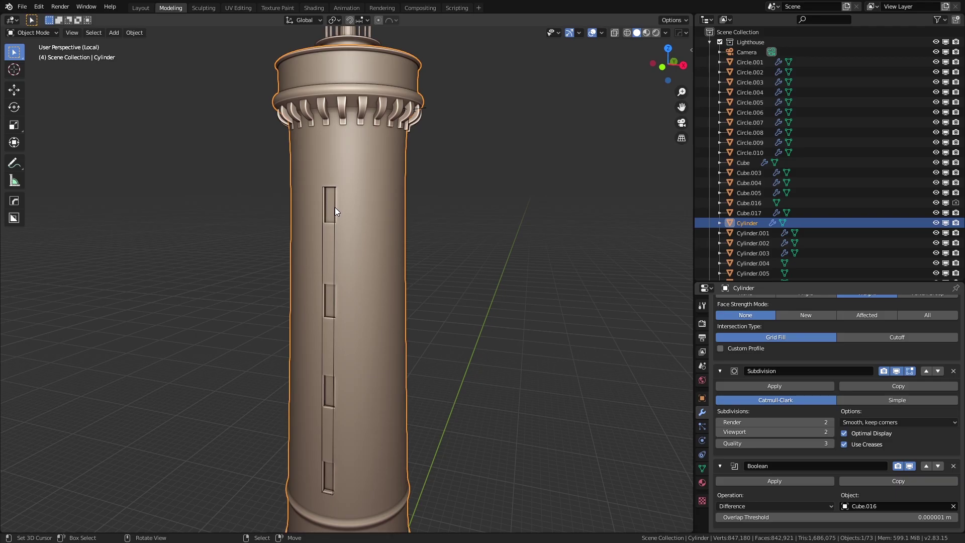
Step: Inspect the window cutter Cube.016 and the operation options of the tower's Boolean modifier
click(335, 207)
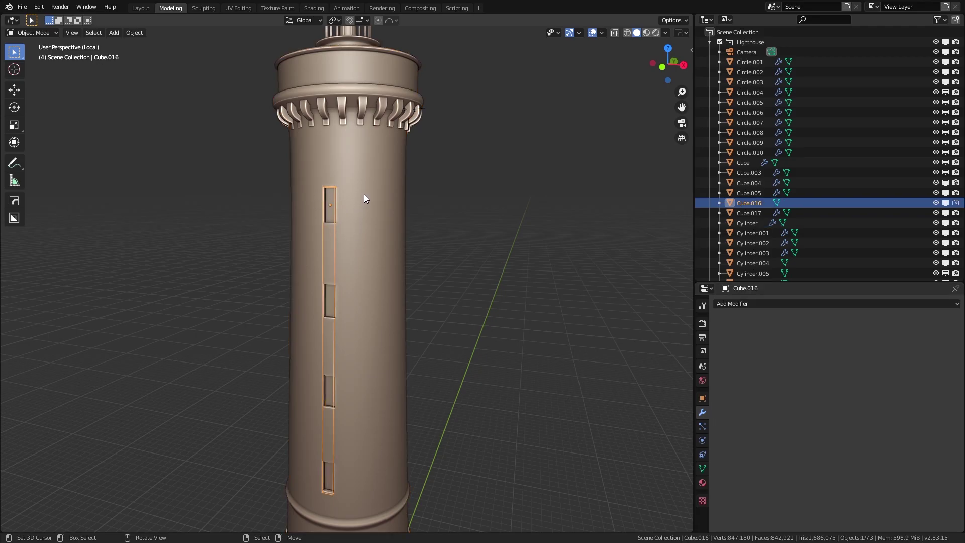
click(352, 199)
scroll(779, 474, down, 8)
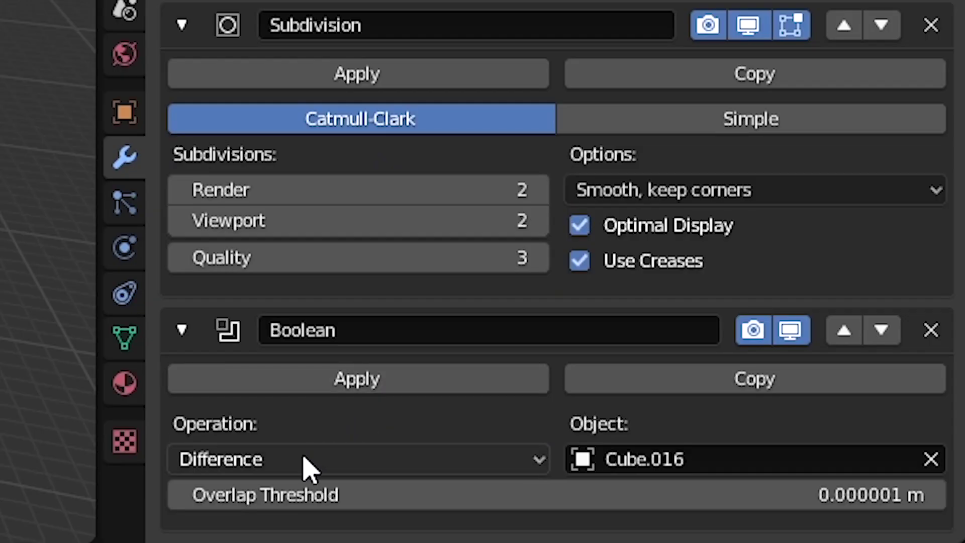
click(758, 506)
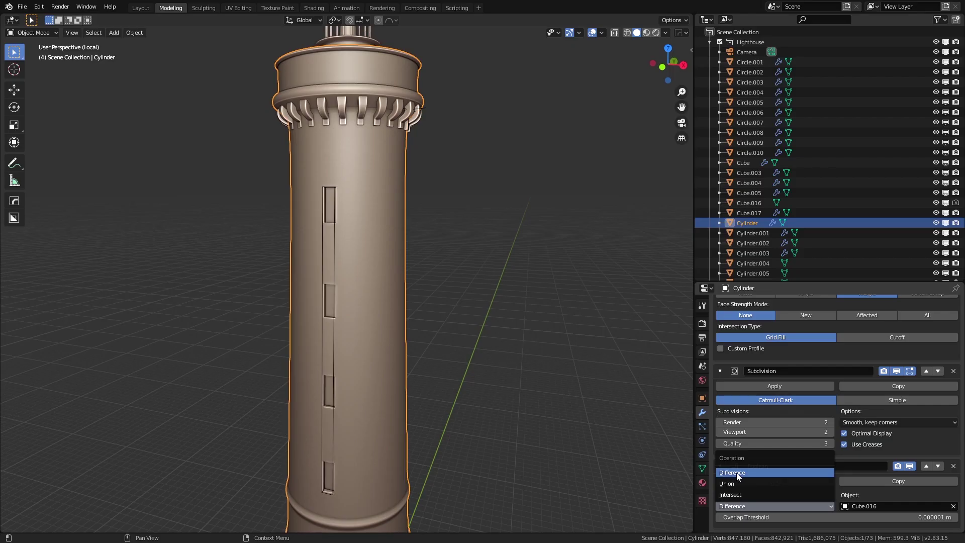
click(236, 352)
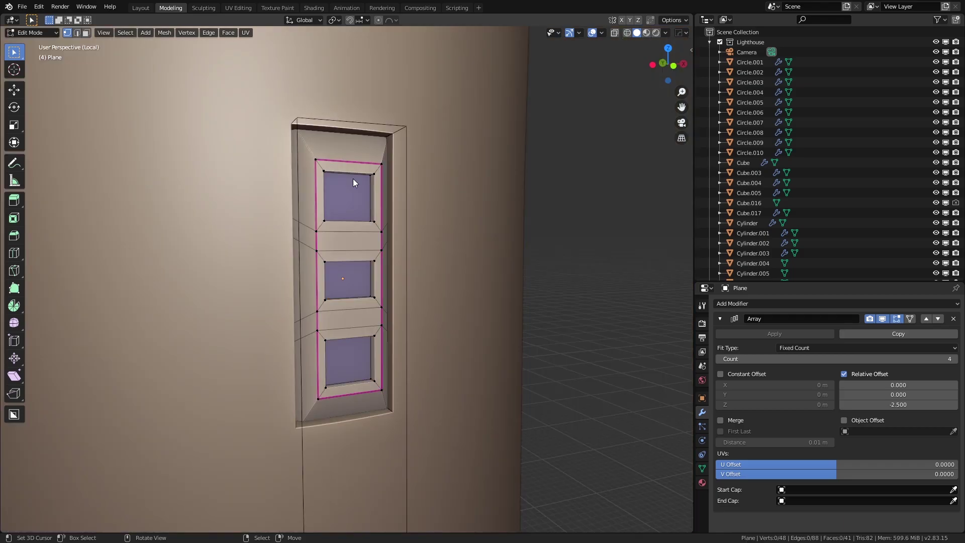
Step: Switch the window frame mesh to edge selection and examine the arrayed windows along the tower
key(2)
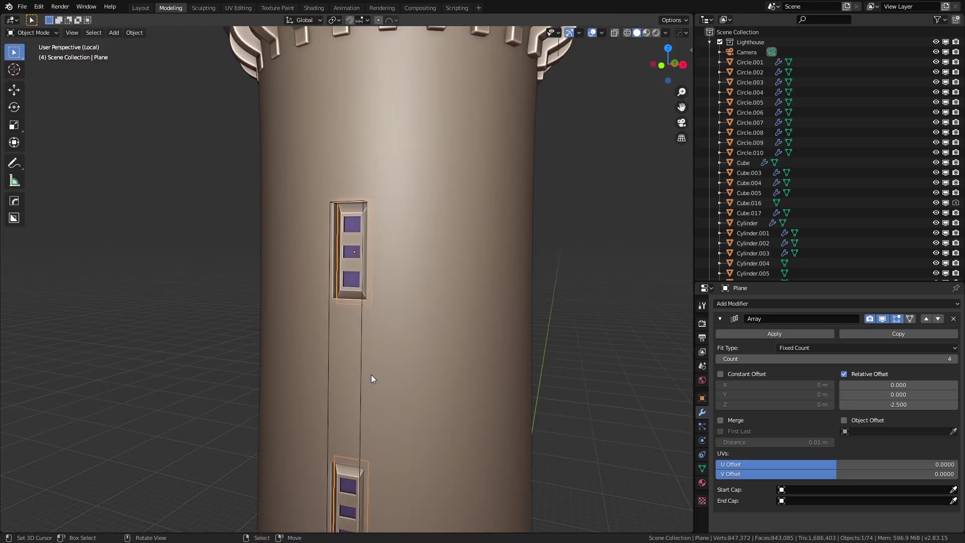
scroll(371, 375, down, 8)
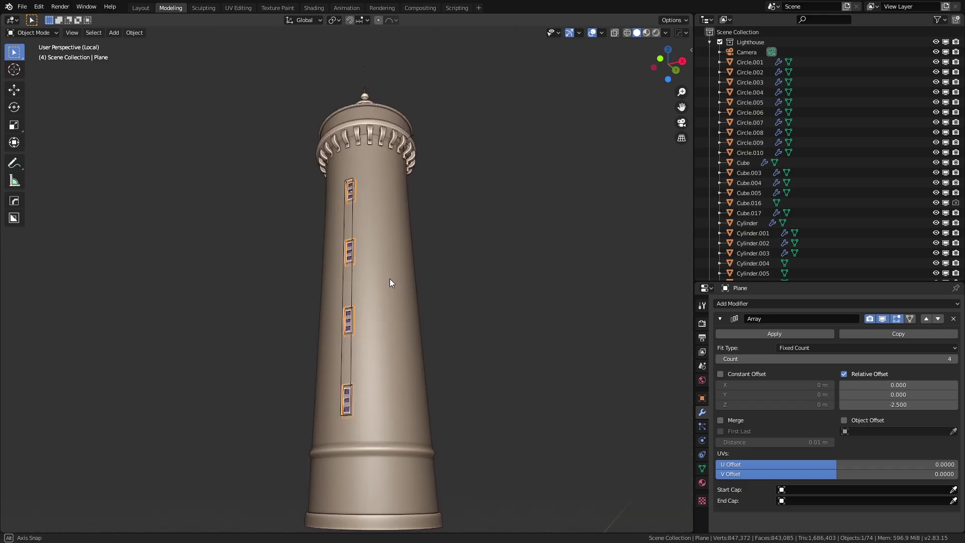
middle_drag(389, 278, 456, 302)
scroll(424, 290, down, 2)
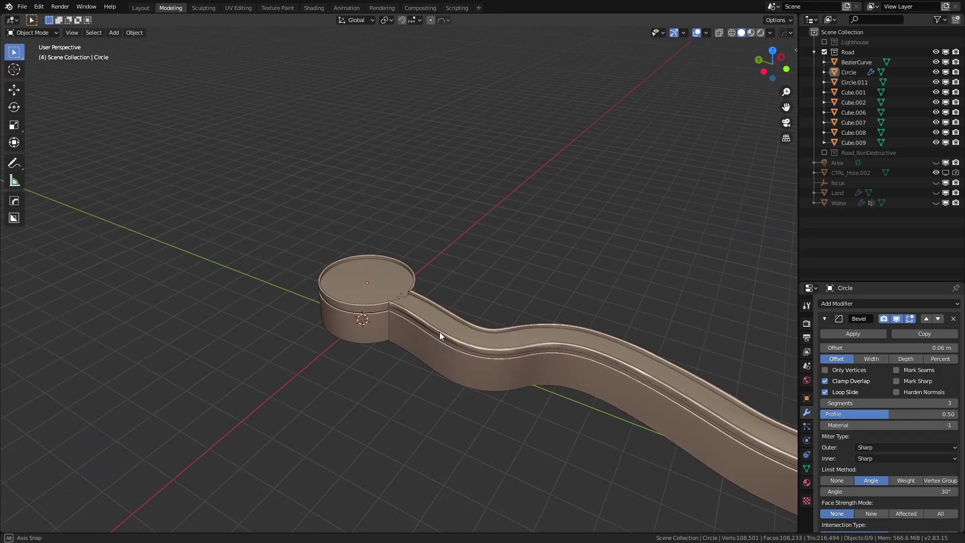
Step: Isolate the road's circular wall and enter Edit Mode to examine its mesh
click(371, 316)
key(KP_Divide)
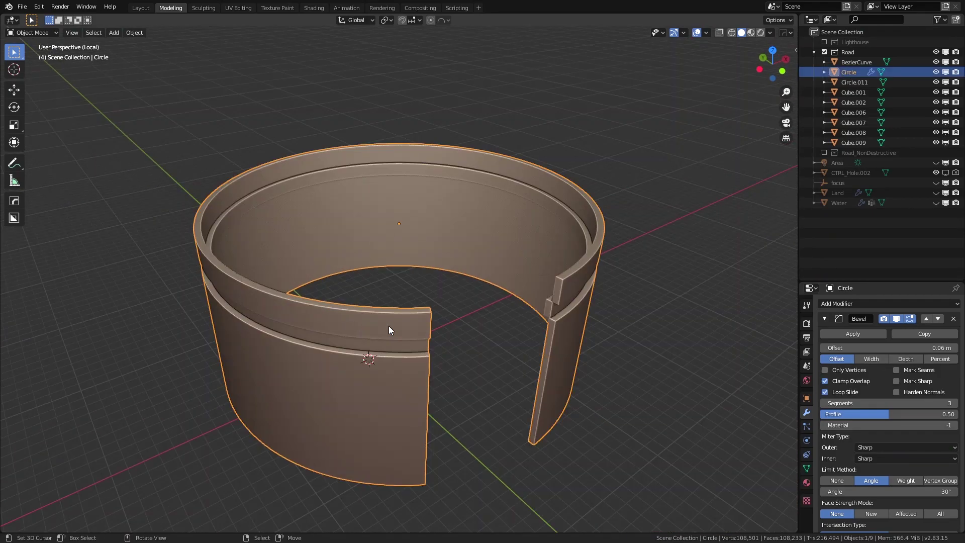
scroll(386, 327, down, 4)
key(Tab)
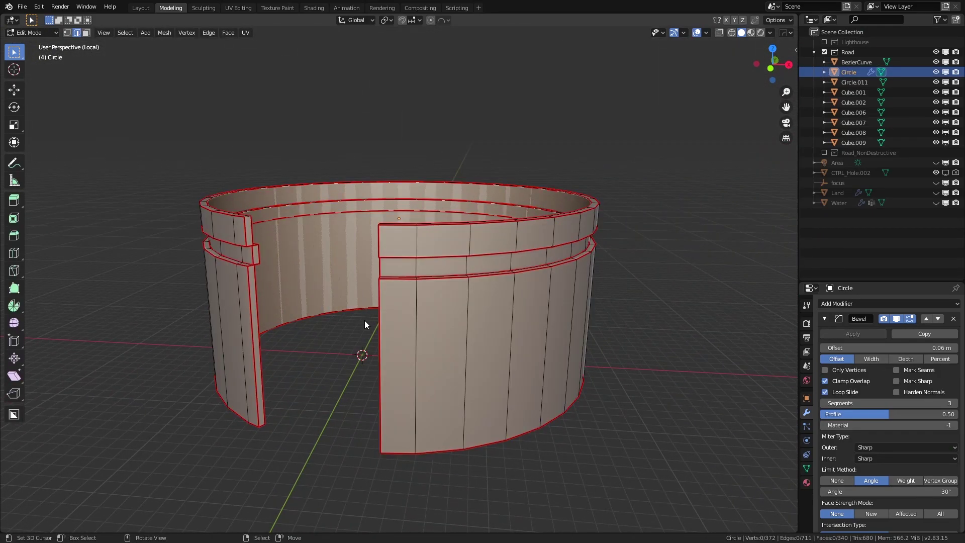
scroll(372, 320, down, 2)
middle_drag(381, 319, 382, 320)
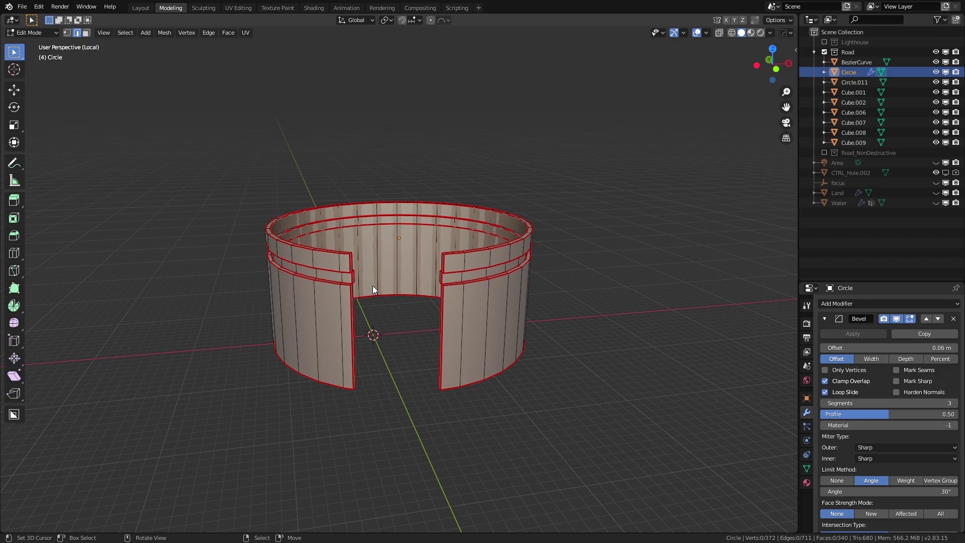
Step: Inspect the circular wall's inner edges and the edges at its opening, and leave Edit Mode and the isolated view
alt+click(417, 241)
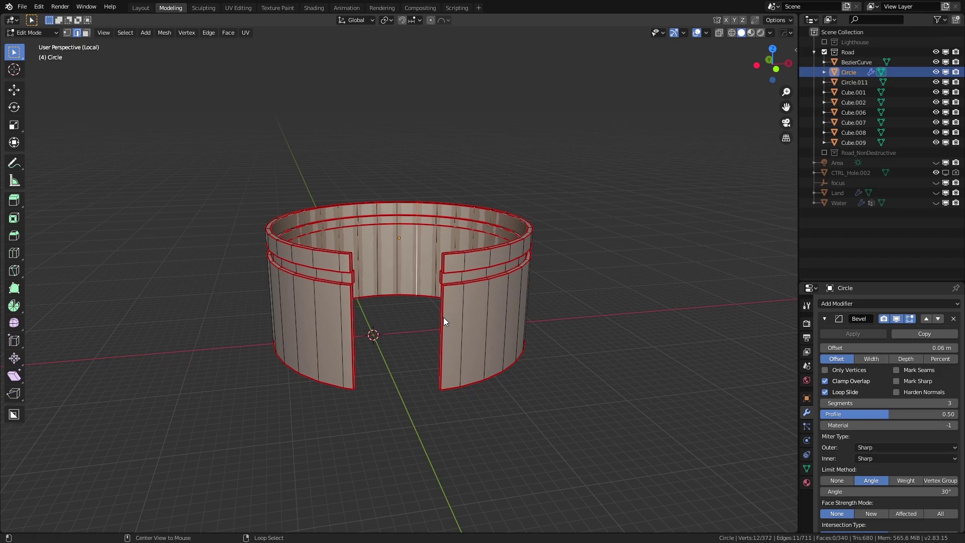
alt+click(443, 317)
alt+click(353, 317)
middle_drag(357, 318, 466, 355)
key(Tab)
key(KP_Divide)
key(KP_Divide)
key(KP_Divide)
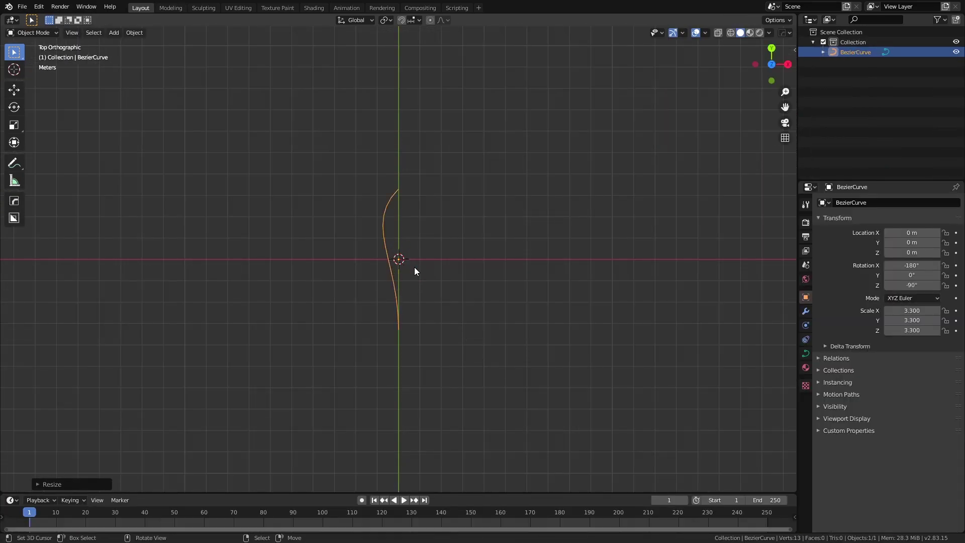
Step: Reshape the Bezier curve in top view by repositioning its control points and handles
key(Tab)
scroll(414, 267, up, 2)
right_drag(348, 208, 474, 224)
right_drag(399, 259, 344, 270)
right_drag(398, 359, 399, 394)
scroll(414, 411, down, 2)
shift+middle_drag(414, 411, 405, 324)
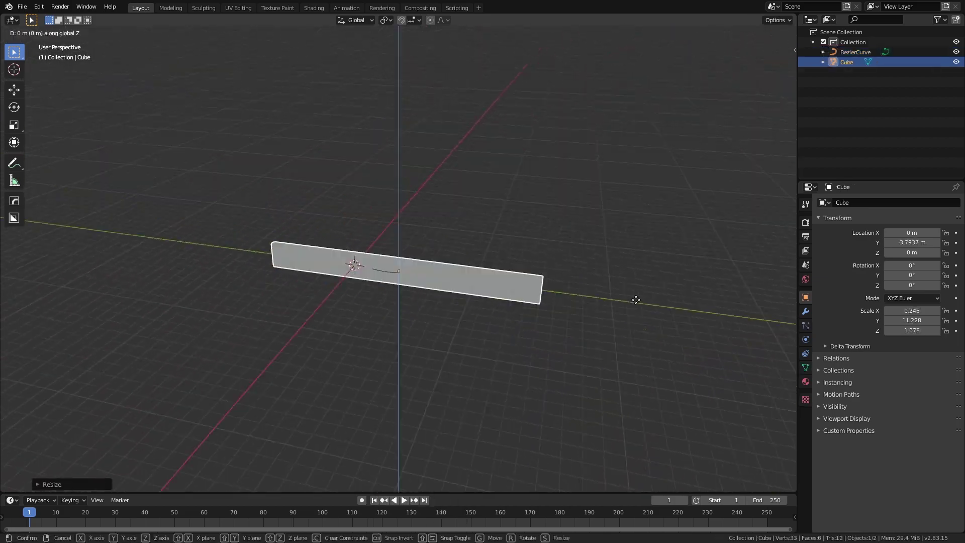
Step: Add a Curve modifier targeting BezierCurve to the stretched cube and move the cube along Y
key(Tab)
scroll(439, 306, up, 3)
key(Tab)
middle_drag(439, 307, 459, 272)
scroll(480, 252, up, 20)
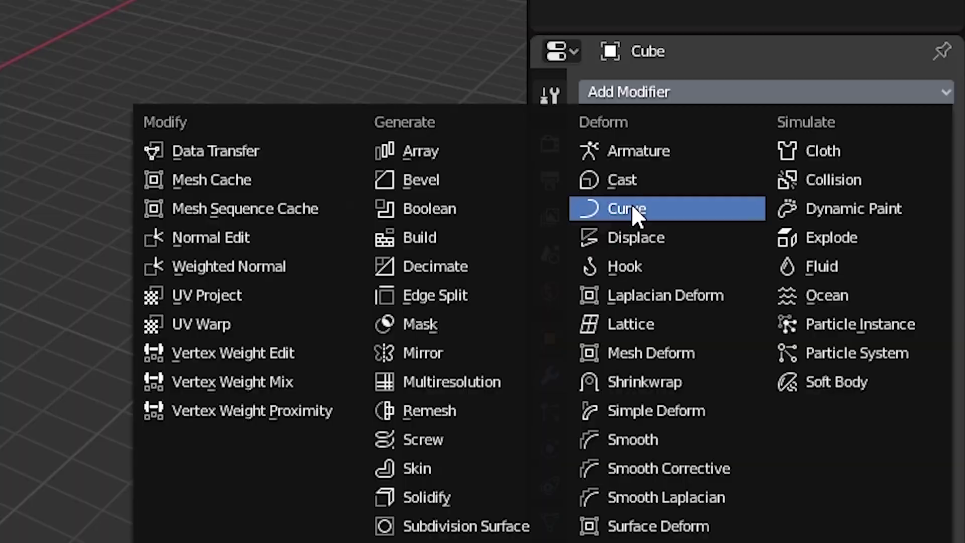
click(631, 205)
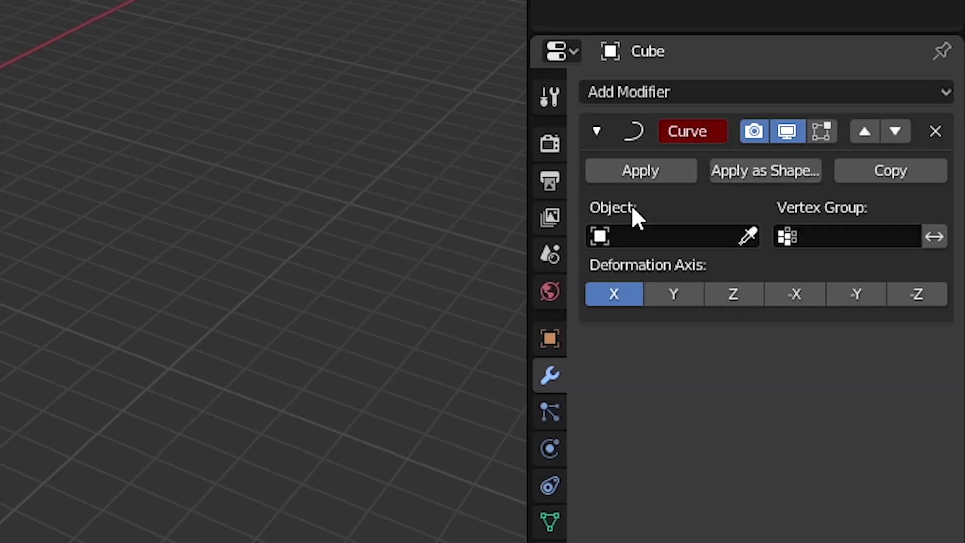
click(690, 235)
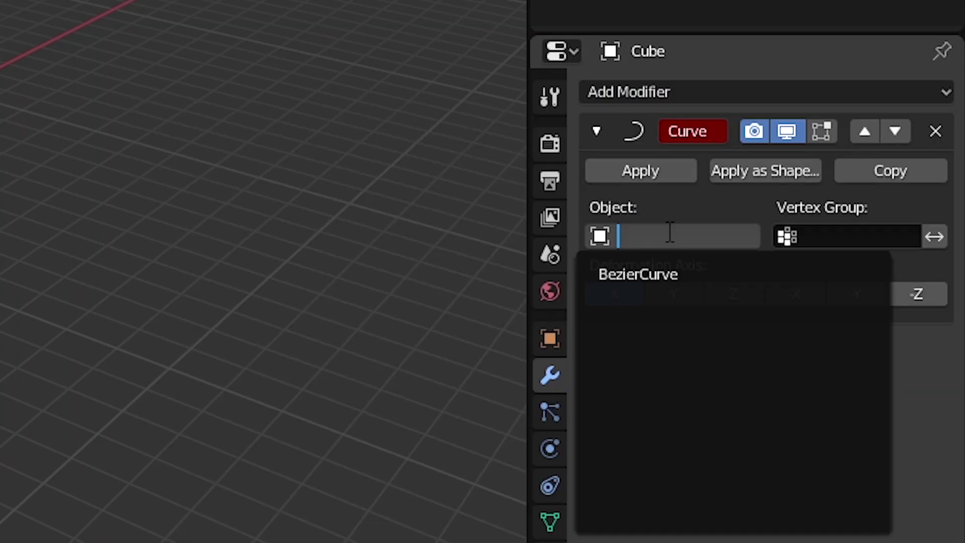
click(637, 274)
key(g)
key(y)
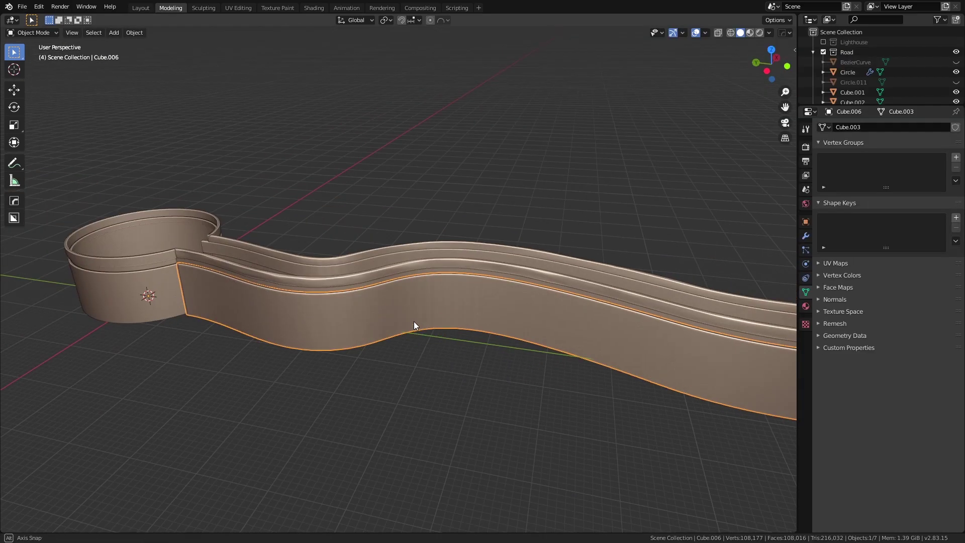
Step: Examine the separate wall and trim pieces that make up the curved road
scroll(414, 321, up, 3)
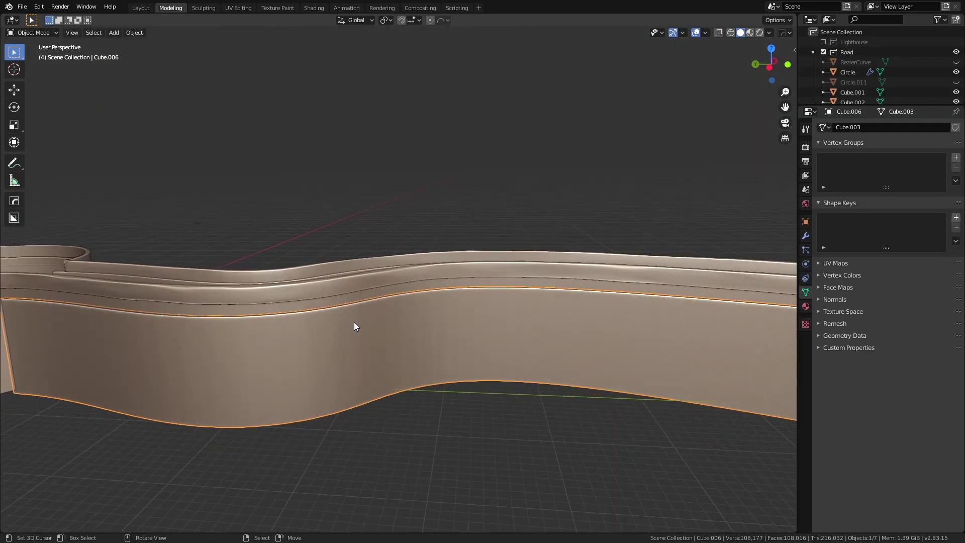
right_click(303, 287)
right_click(311, 273)
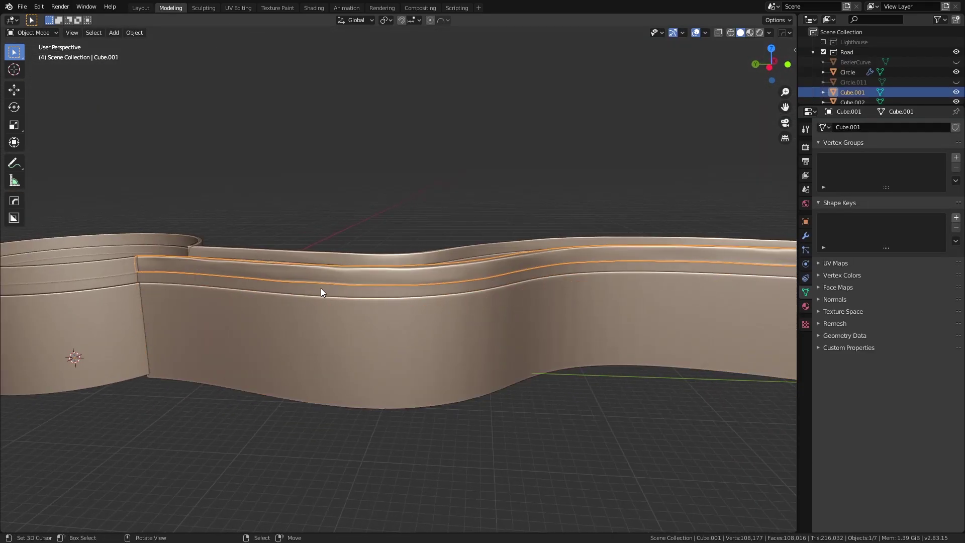
middle_drag(417, 297, 358, 303)
shift+middle_drag(401, 268, 350, 321)
click(301, 264)
click(295, 277)
key(a)
key(a)
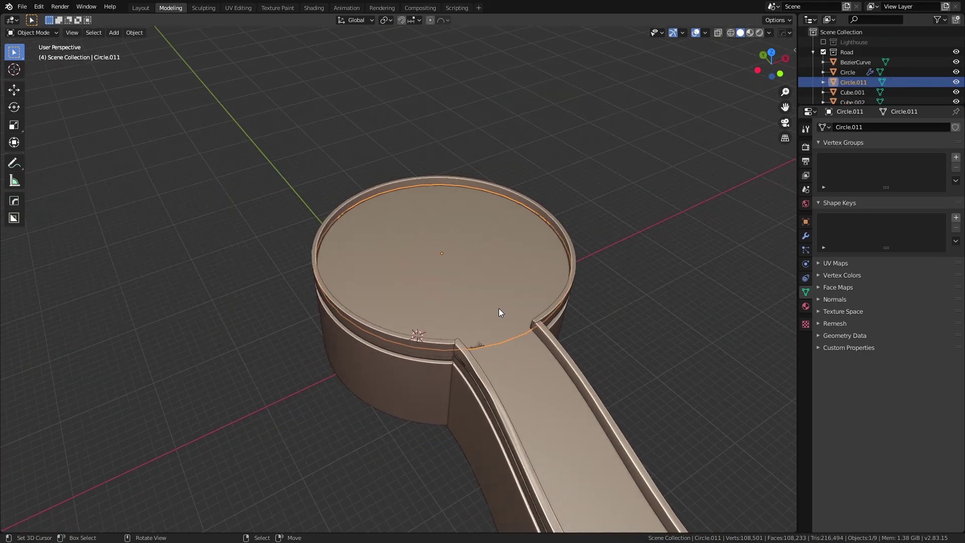
Step: Inspect the round platform's floor disc and the adjoining road mesh, including the road's geometry in Edit Mode
middle_drag(499, 308, 462, 287)
key(g)
right_click(446, 216)
right_click(510, 372)
scroll(514, 373, down, 3)
middle_drag(513, 373, 460, 318)
key(Tab)
middle_drag(506, 342, 421, 324)
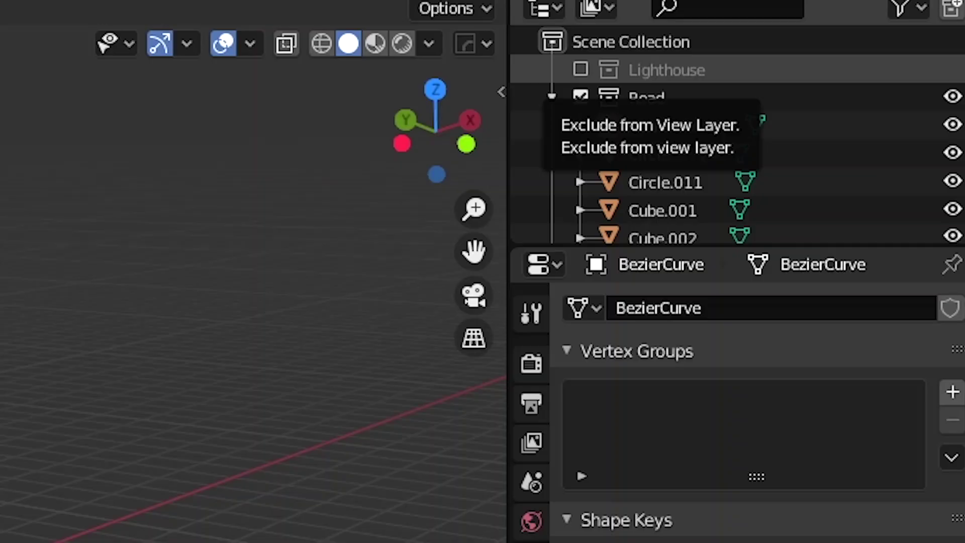
Step: Include the Lighthouse collection in the view layer
click(822, 42)
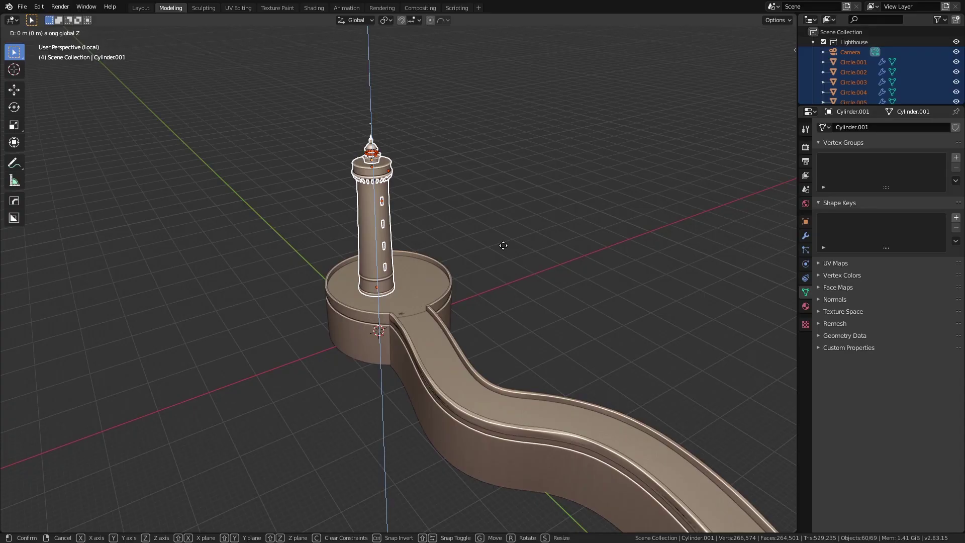
right_click(503, 245)
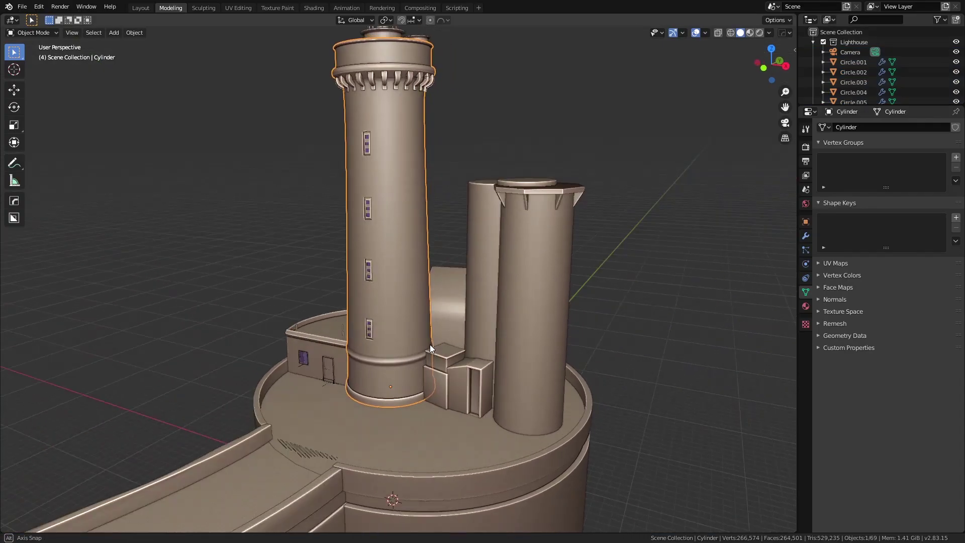
Step: Try duplicating the selected base geometry of the lighthouse tower cylinder in Edit Mode
middle_drag(430, 345, 379, 301)
click(381, 301)
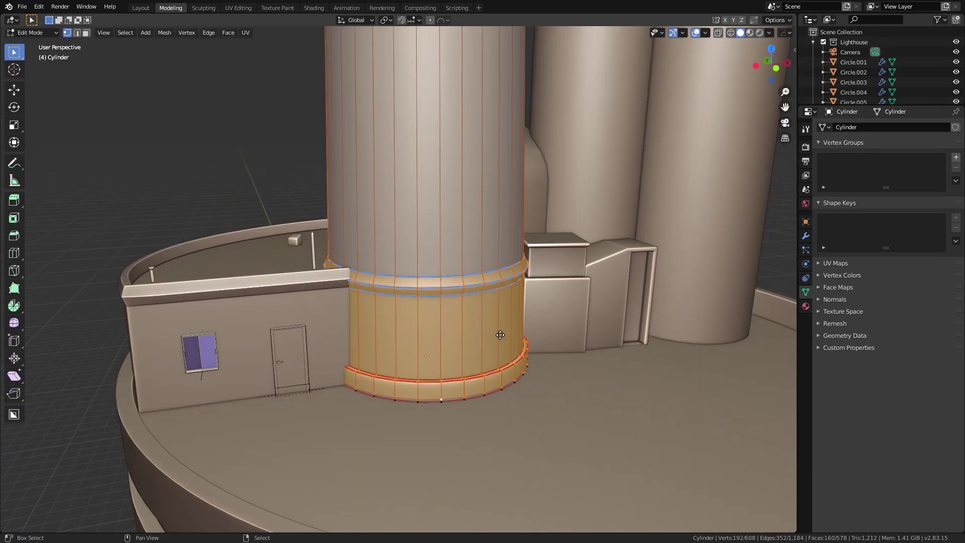
key(shift+d)
click(497, 348)
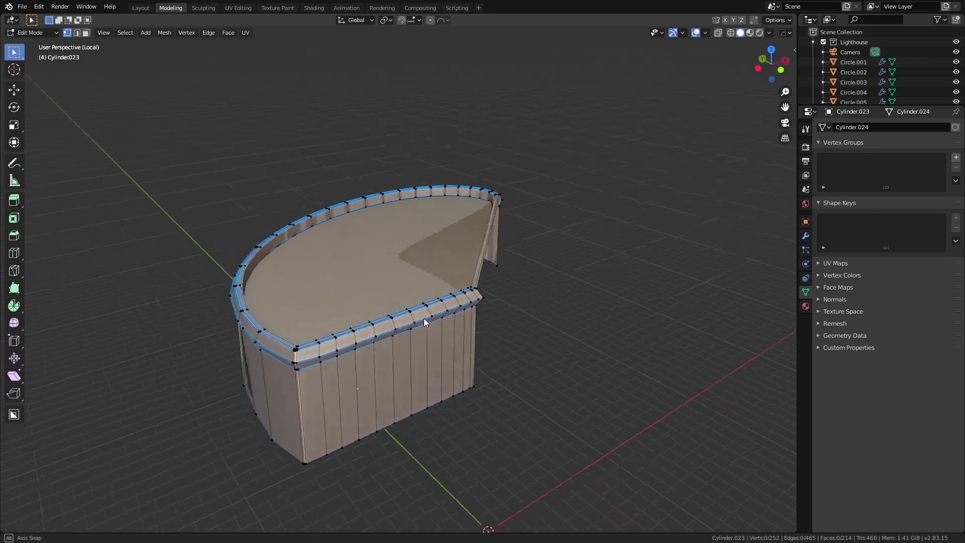
Step: Inspect the half-round building's roof-rim edges in edge select mode, and its front wall with the window and door
middle_drag(423, 318, 460, 323)
scroll(498, 267, up, 4)
key(2)
right_click(538, 282)
middle_drag(538, 281, 446, 294)
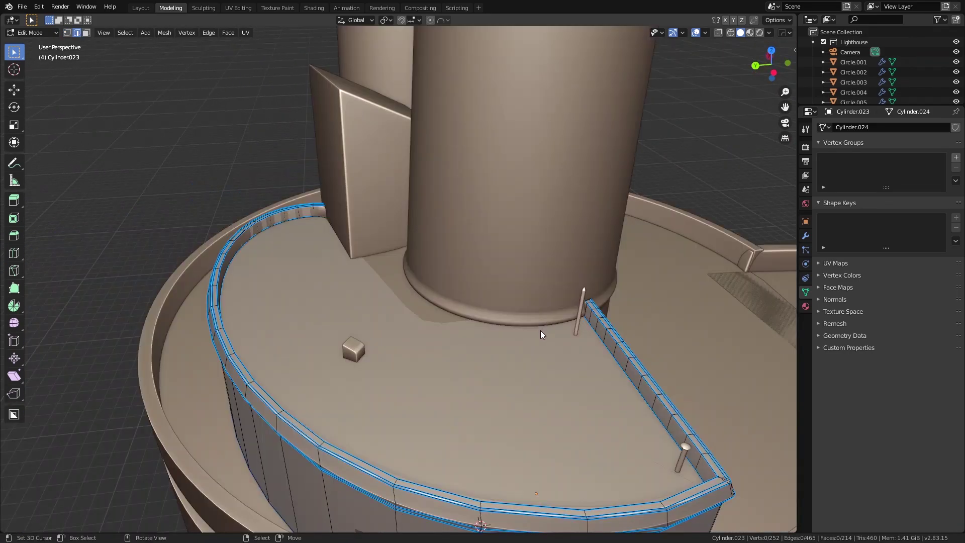
middle_drag(540, 334, 570, 341)
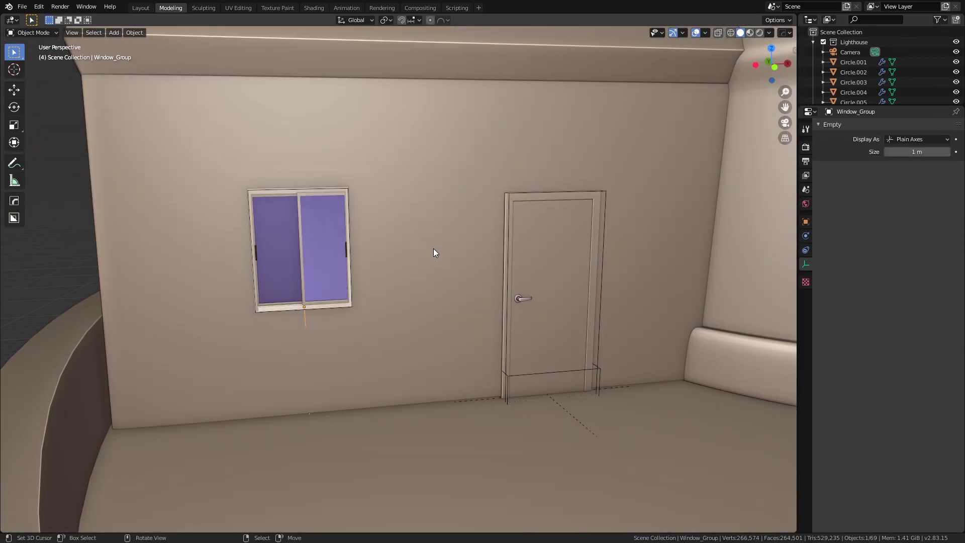
click(433, 248)
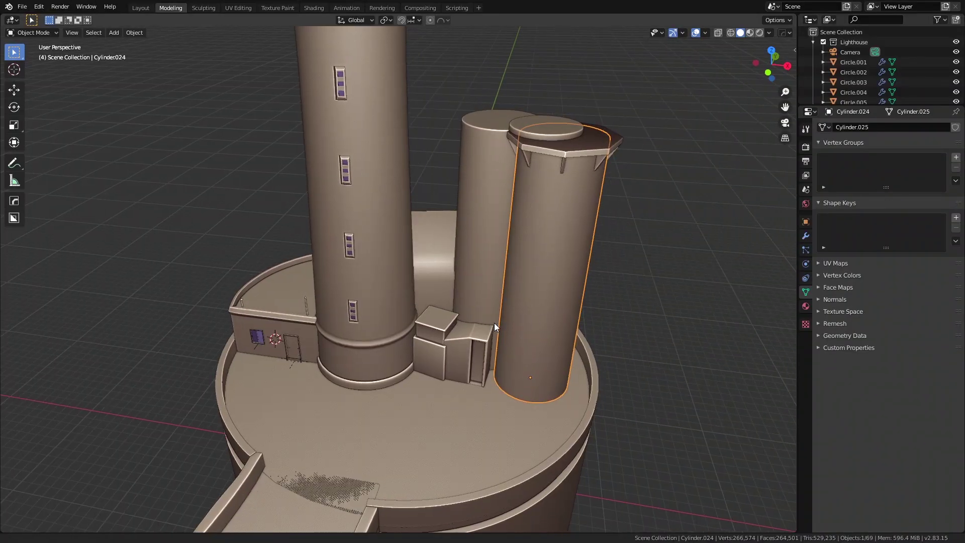
Step: Examine the two tall side cylinders and the round and polygonal caps on top of them
middle_drag(493, 323, 526, 312)
key(Tab)
key(Tab)
click(444, 248)
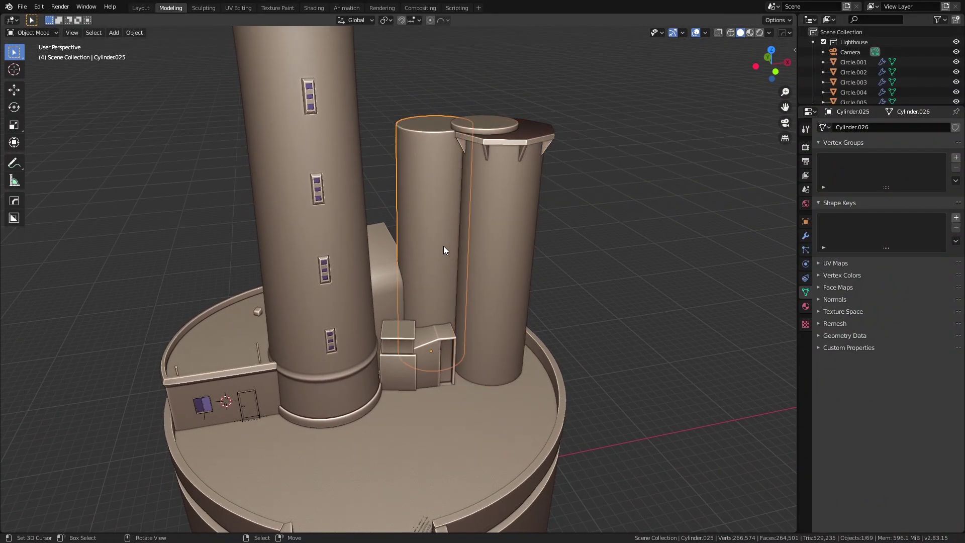
middle_drag(495, 264, 514, 166)
right_click(513, 163)
key(Tab)
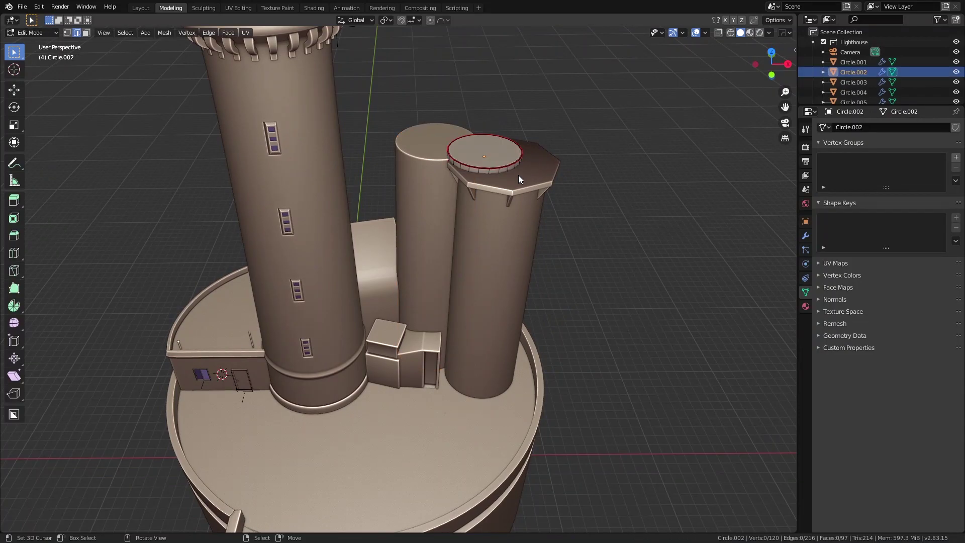
key(Tab)
right_click(521, 175)
key(Tab)
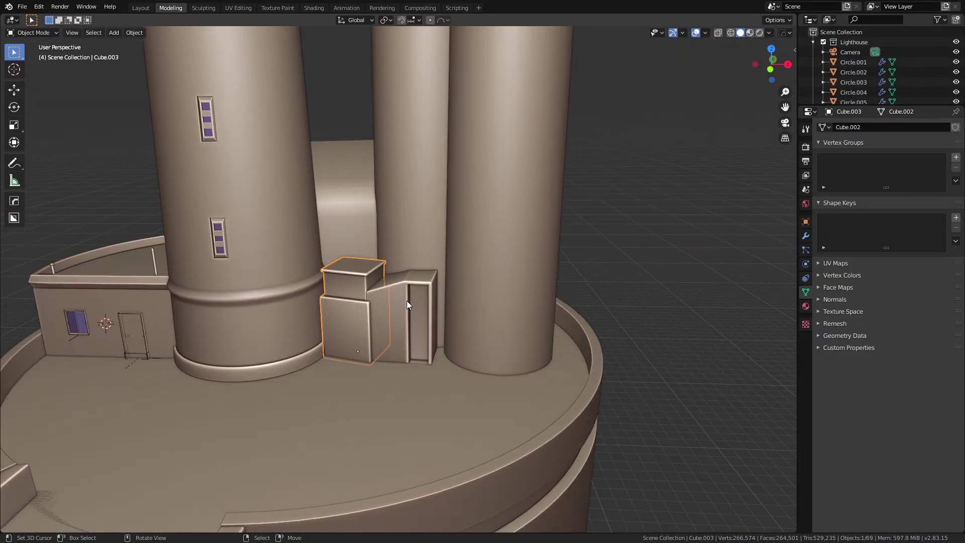
Step: Examine the small box structures between the towers and the curved structure behind them, checking their meshes in Edit Mode
right_click(406, 302)
key(Tab)
key(Tab)
right_click(354, 216)
key(Tab)
middle_drag(352, 264, 450, 294)
key(Tab)
scroll(523, 274, down, 6)
shift+middle_drag(417, 327, 424, 276)
scroll(424, 276, up, 8)
middle_drag(481, 306, 662, 311)
right_click(701, 285)
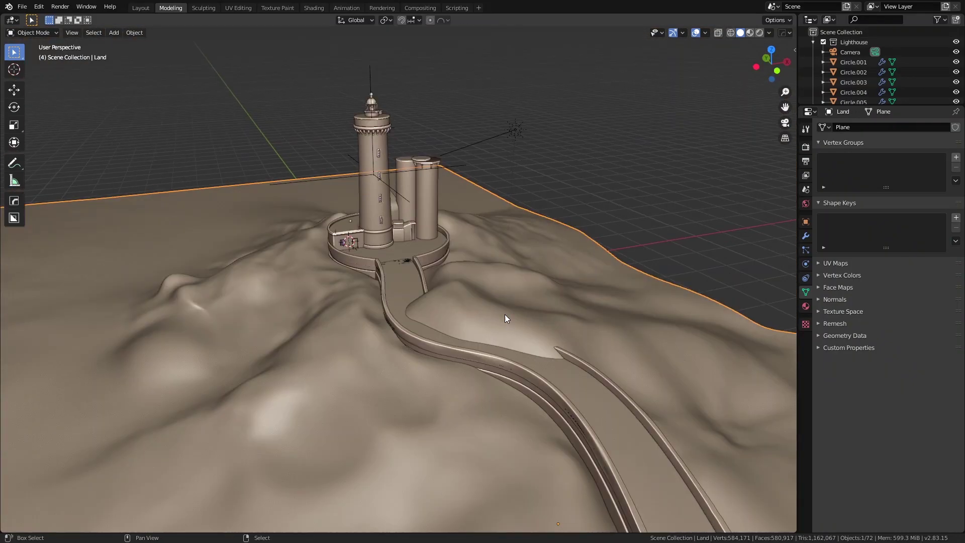
Step: Isolate the Land object and show its Subdivision modifier settings
scroll(504, 318, down, 4)
shift+middle_drag(499, 338, 518, 292)
scroll(542, 282, down, 3)
scroll(528, 276, up, 2)
key(slash)
scroll(517, 293, up, 3)
click(806, 235)
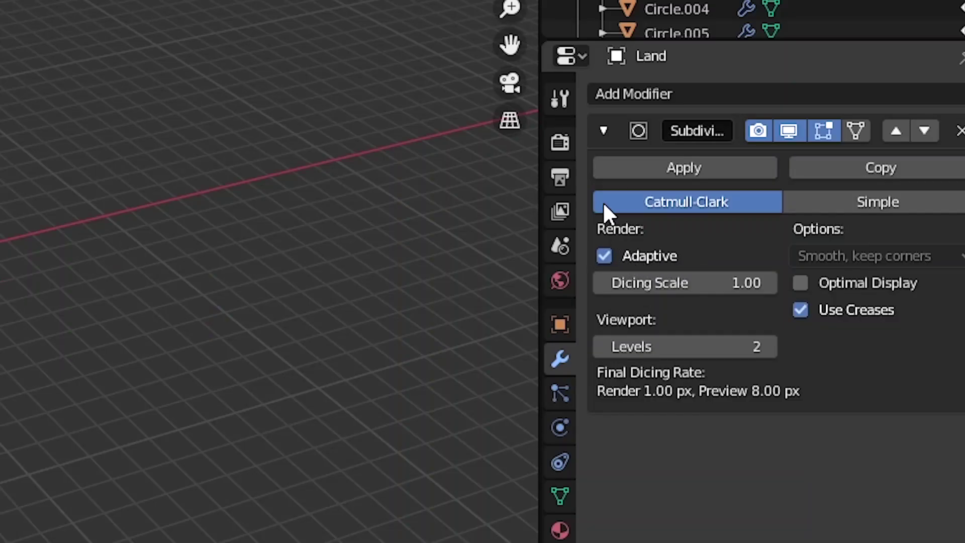
Step: Set the Cycles feature set to Experimental in the render settings
click(559, 145)
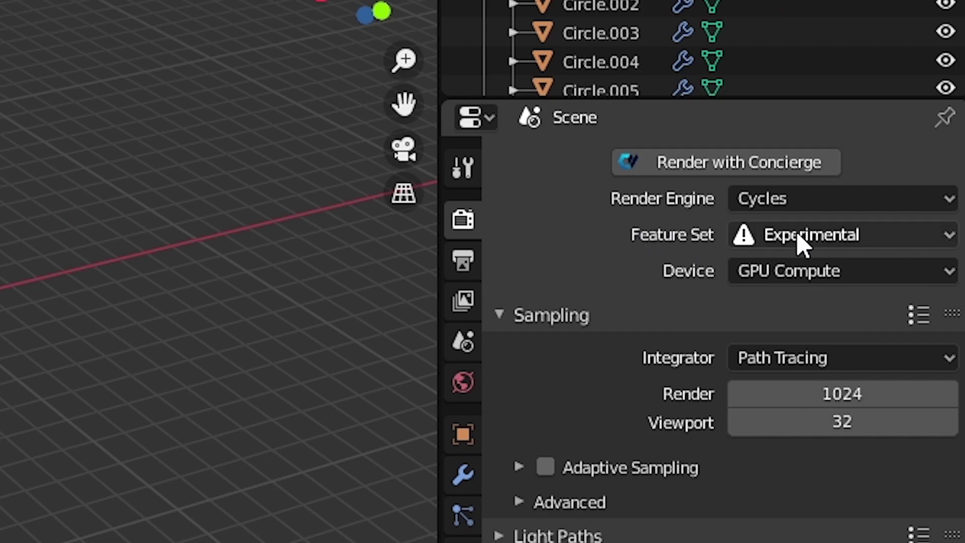
click(798, 236)
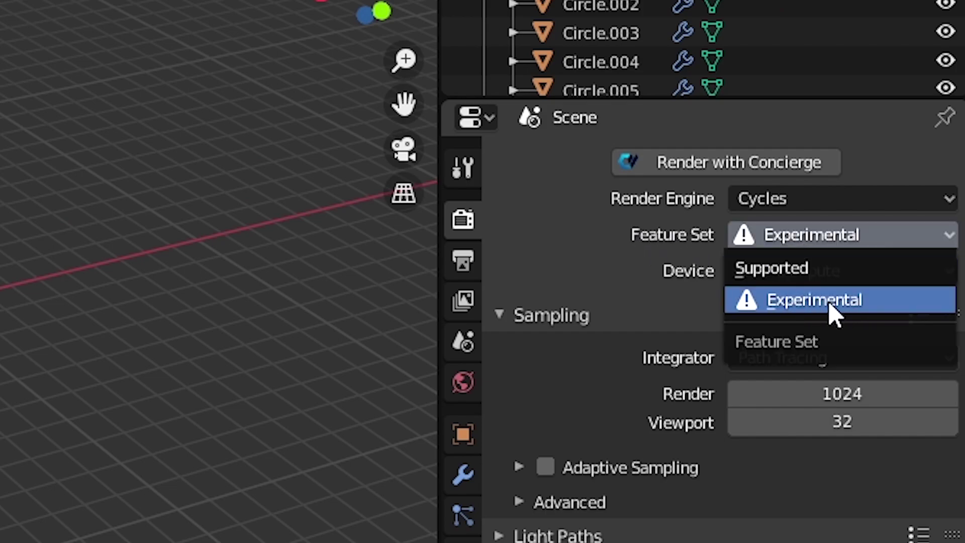
click(828, 302)
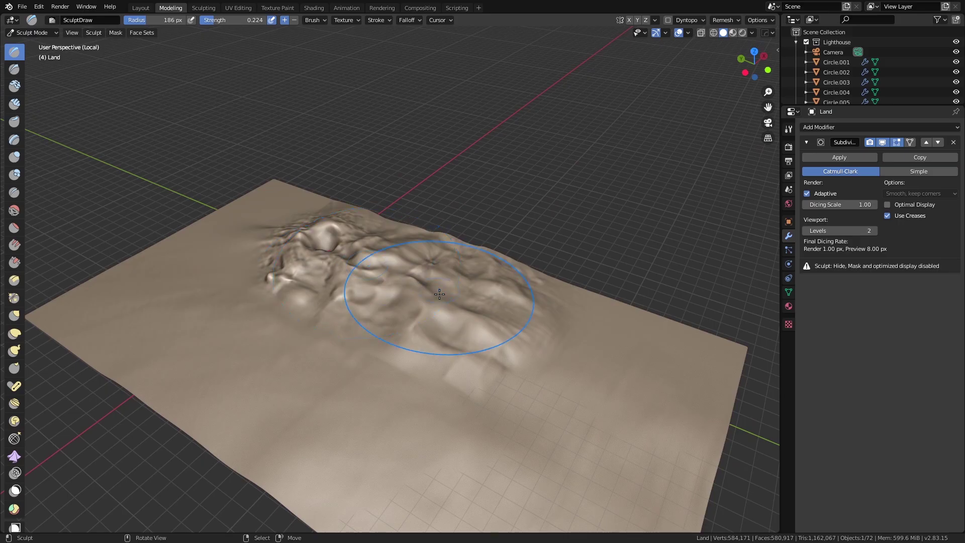
Step: Look over the Land's sculpted relief from different sides in Sculpt Mode
mouse_move(431, 296)
middle_down()
mouse_move(387, 319)
mouse_move(330, 315)
middle_up()
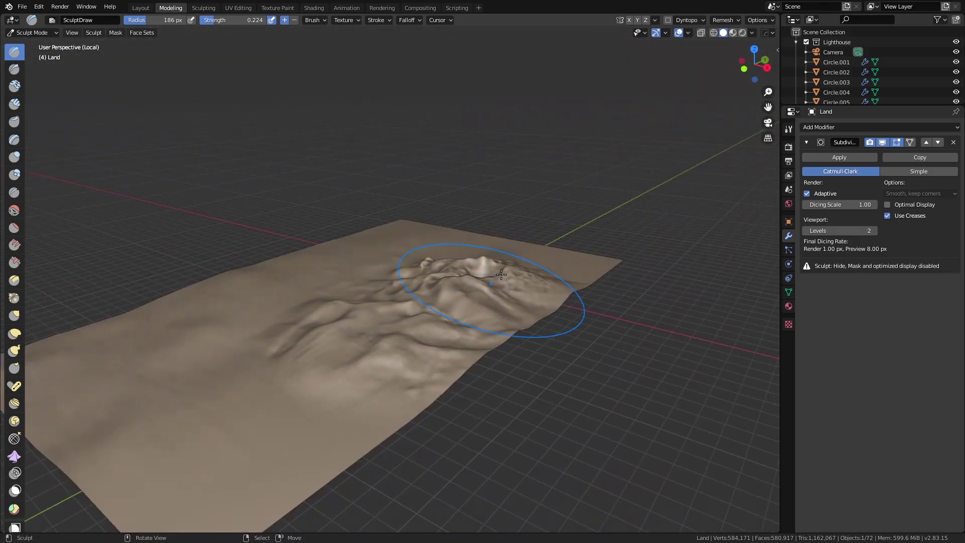
mouse_move(498, 275)
middle_down()
mouse_move(463, 351)
mouse_move(452, 312)
middle_up()
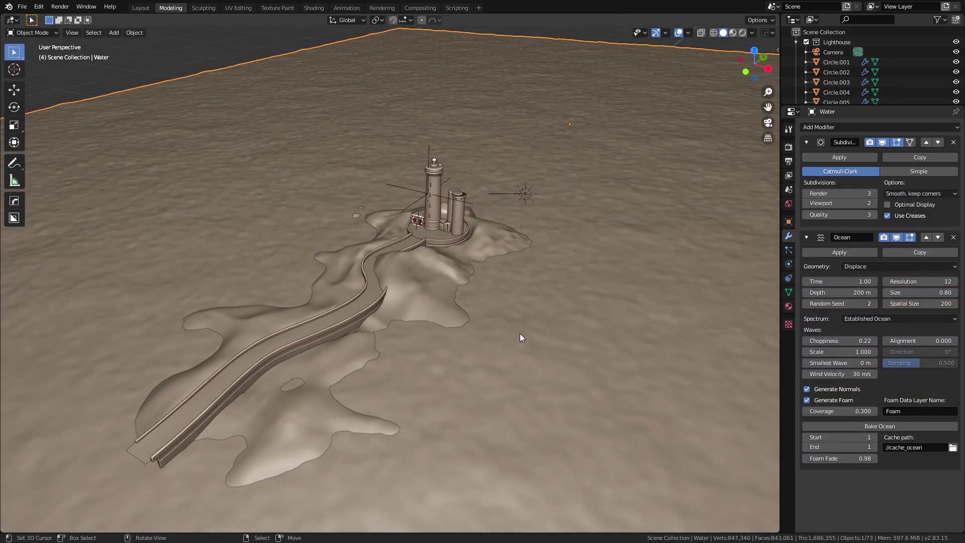
Step: Isolate the Water plane and inspect its subdivided grid and its wave surface
scroll(522, 336, down, 2)
middle_drag(523, 336, 552, 354)
key(slash)
key(Tab)
key(alt+a)
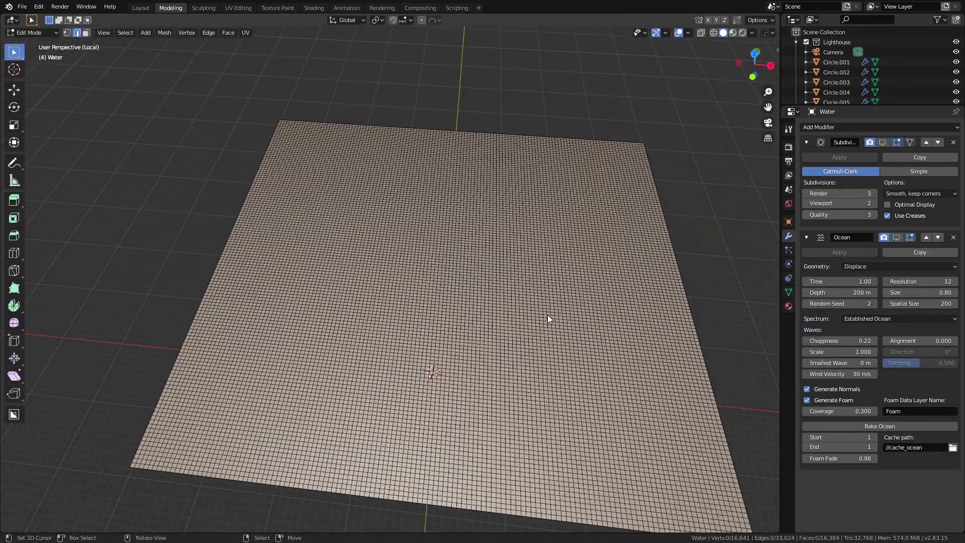
shift+middle_drag(548, 314, 481, 318)
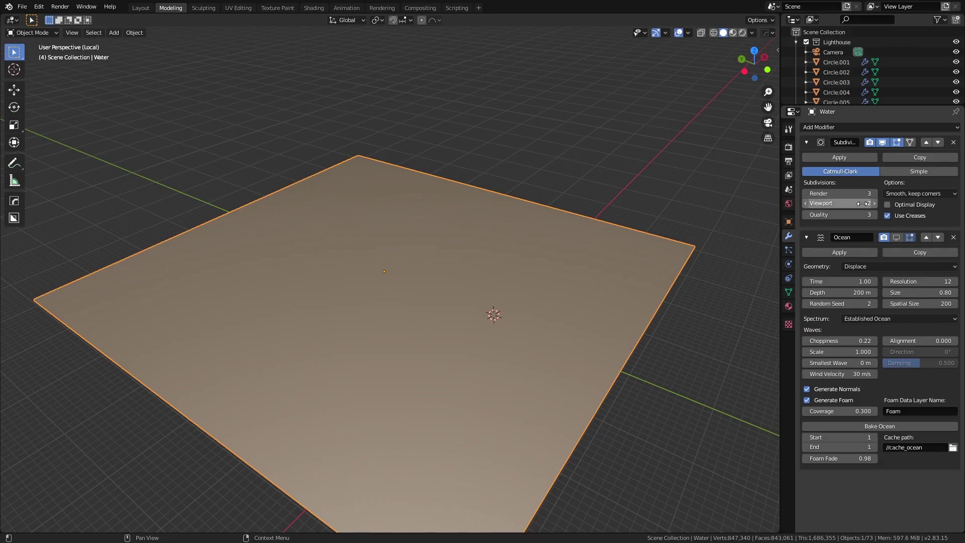
scroll(528, 278, up, 3)
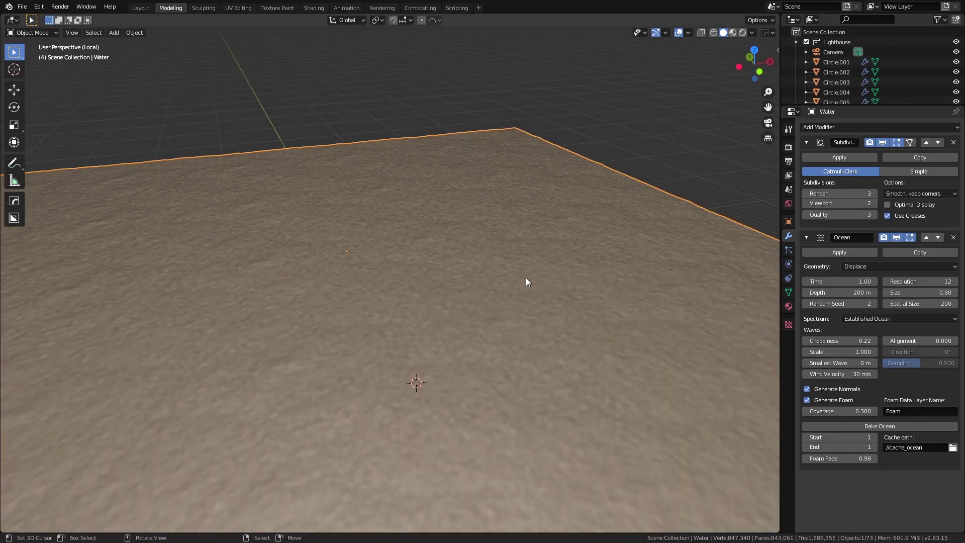
Step: Check the Water's Ocean modifier, including its Spectrum options, temporarily widening the properties area to read all settings
click(865, 320)
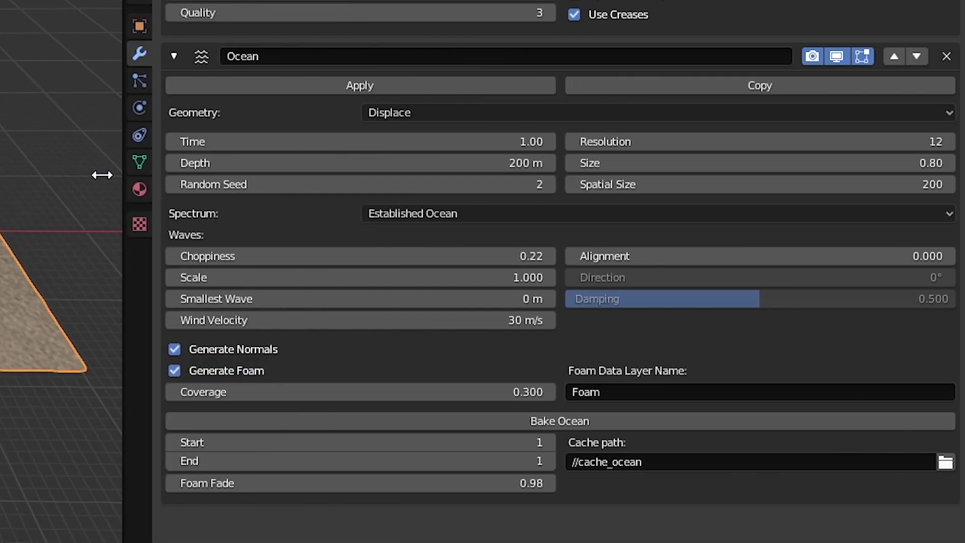
drag(102, 175, 8, 176)
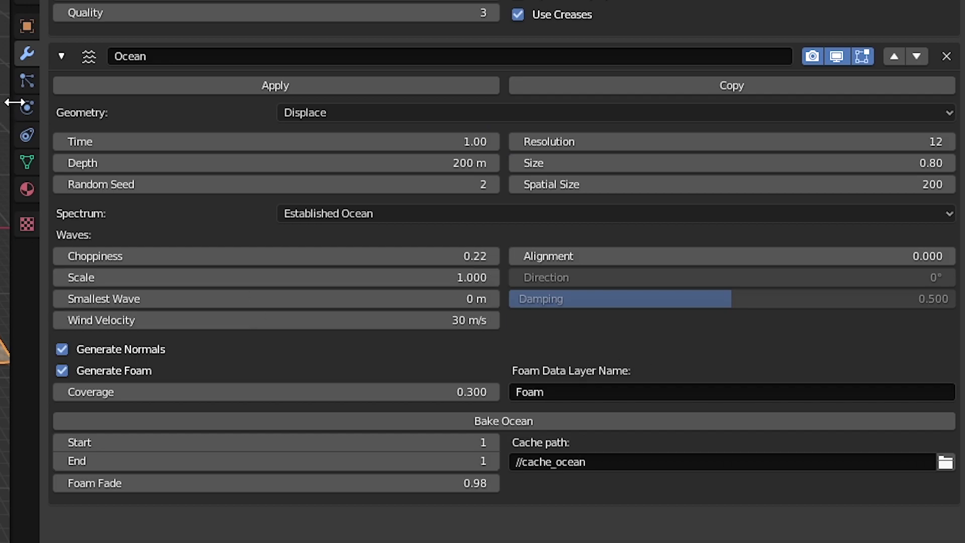
drag(15, 103, 600, 189)
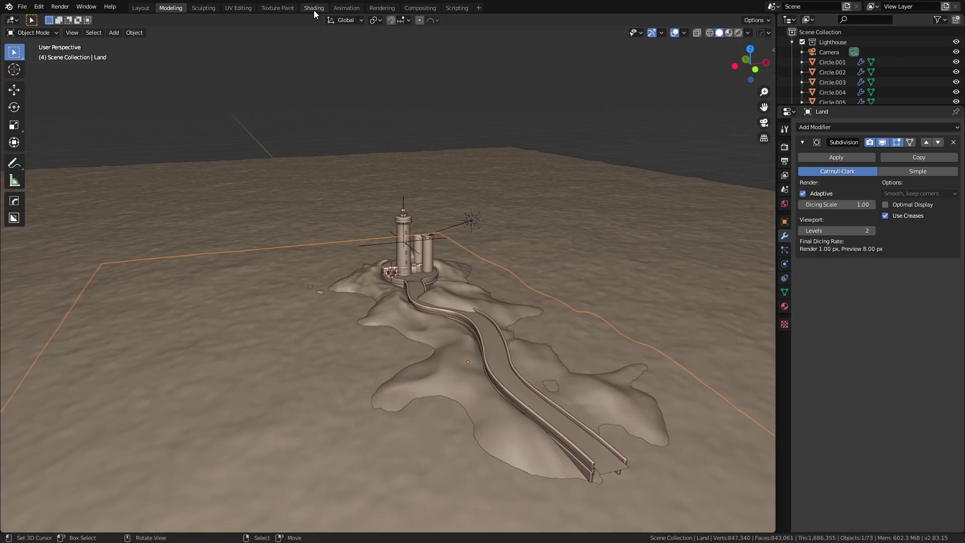
Step: Switch to the Shading workspace and set the shader editor's type to Object to show the Land material
click(313, 8)
scroll(395, 240, down, 4)
scroll(370, 263, up, 2)
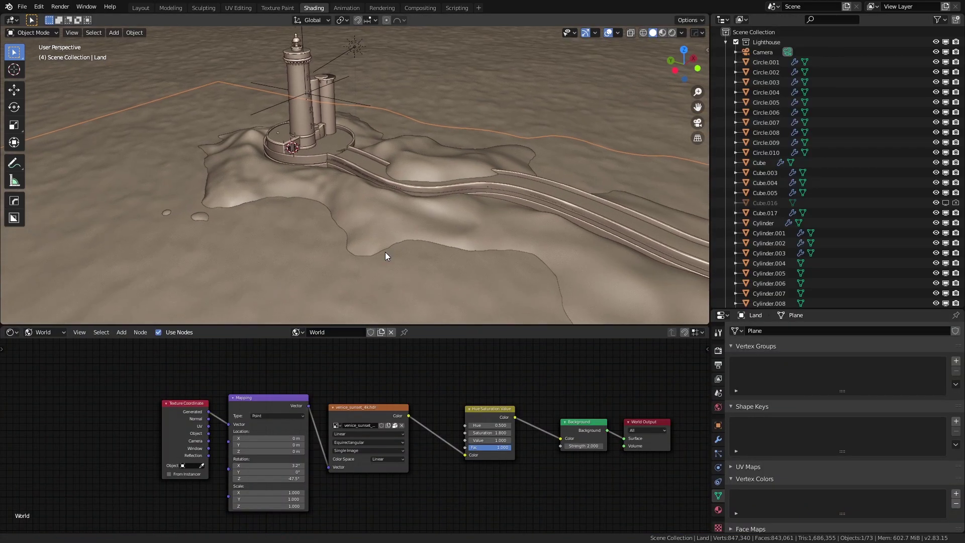
click(42, 332)
click(53, 344)
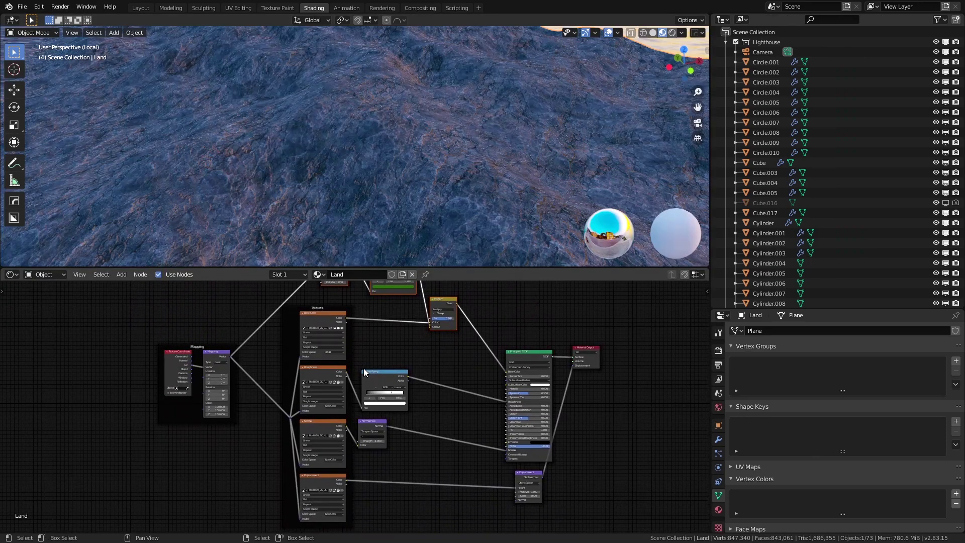
Step: Examine the Land material's image textures, ColorRamp, Normal Map and Principled BSDF nodes
scroll(367, 370, down, 2)
scroll(370, 368, up, 2)
drag(281, 309, 356, 509)
click(414, 457)
middle_drag(411, 433, 373, 431)
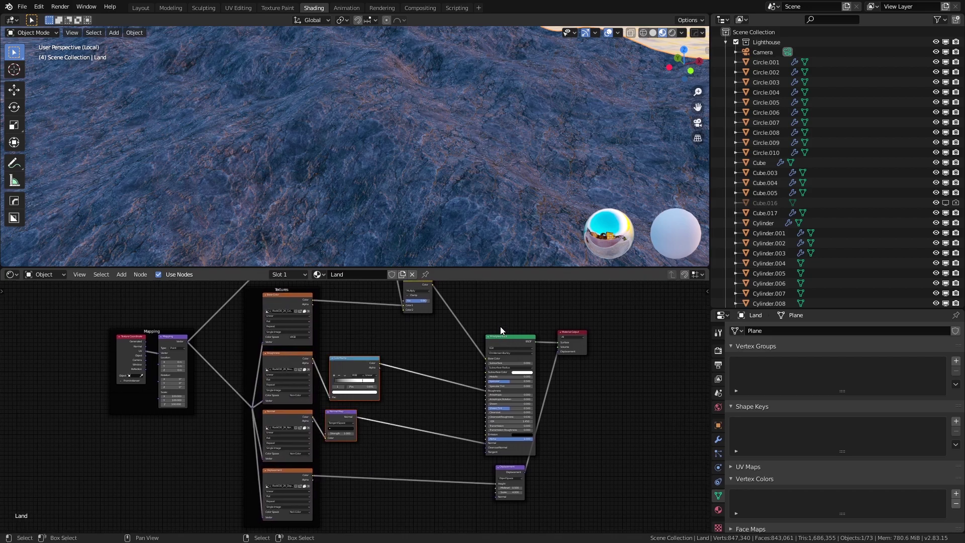
click(520, 354)
scroll(416, 430, up, 4)
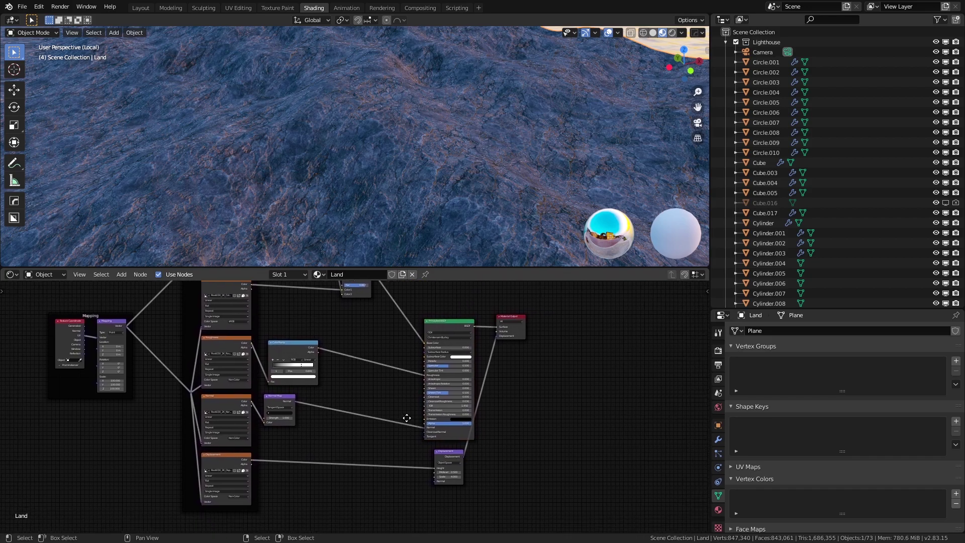
Step: Examine the Land material's Displacement node and the displacement image texture feeding it
middle_drag(416, 431, 301, 444)
scroll(301, 445, up, 4)
middle_drag(358, 400, 363, 396)
drag(367, 392, 370, 390)
scroll(327, 422, down, 2)
middle_drag(351, 423, 558, 401)
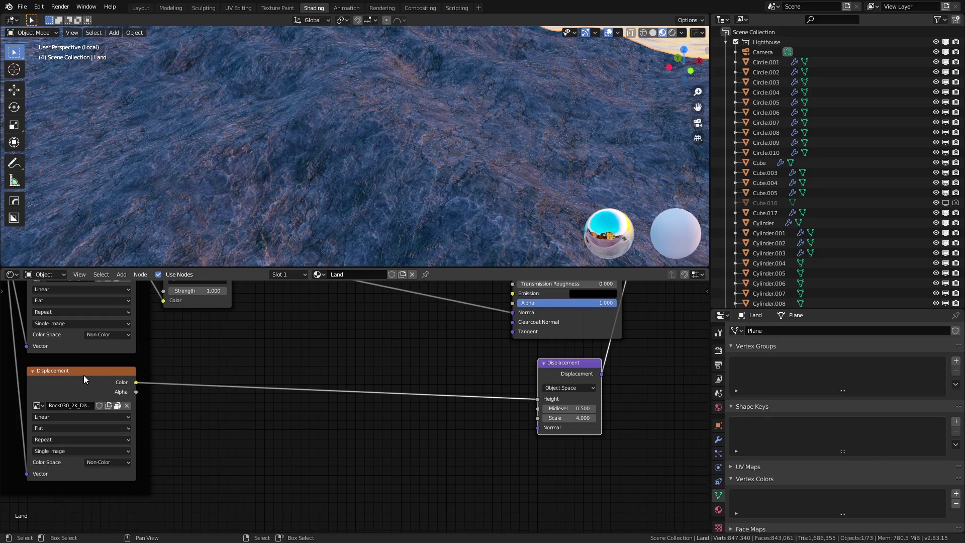
drag(87, 379, 80, 377)
drag(79, 377, 80, 377)
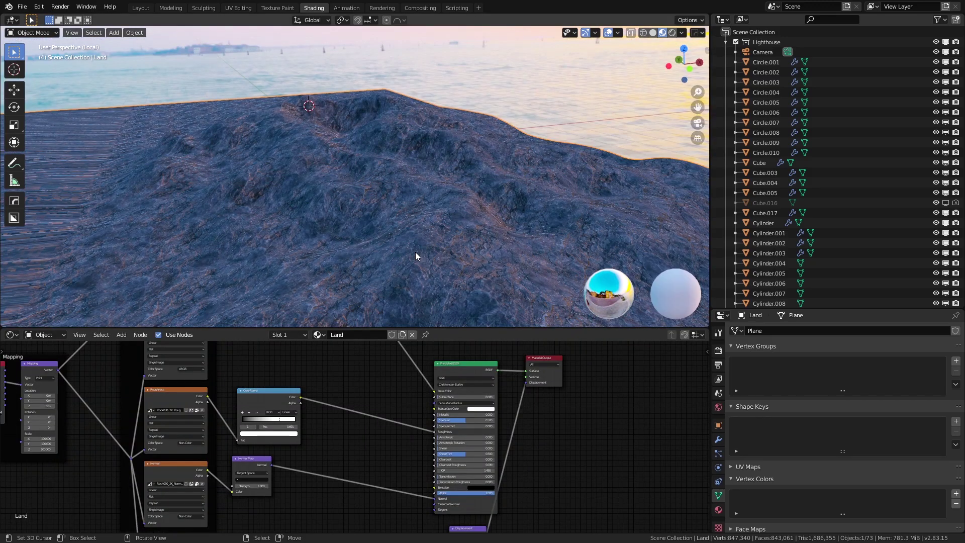
Step: Link the displacement texture's Color to the Displacement node's Height, and that node's output to the Material Output's Displacement
key(Tab)
middle_drag(414, 252, 387, 258)
drag(325, 406, 611, 412)
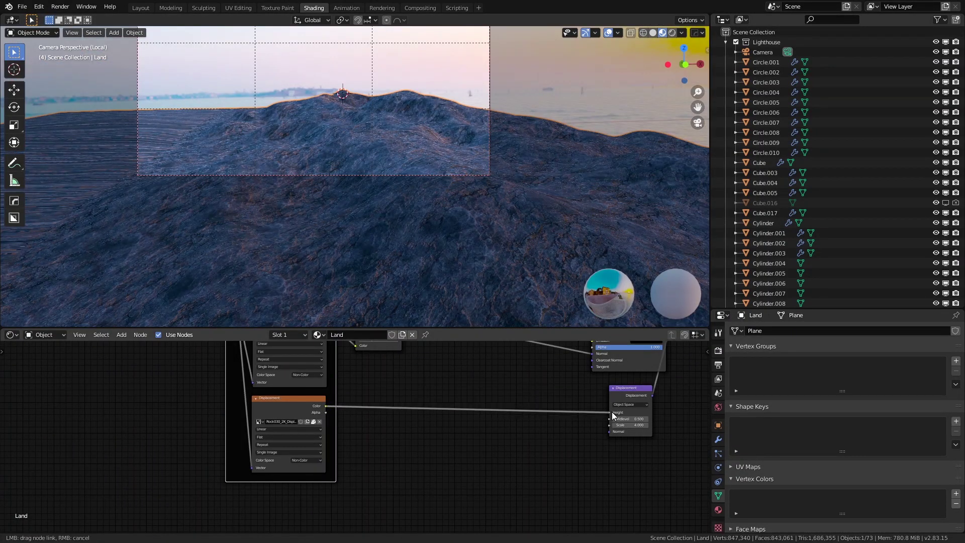
middle_drag(677, 429, 425, 453)
click(380, 418)
drag(338, 506, 369, 386)
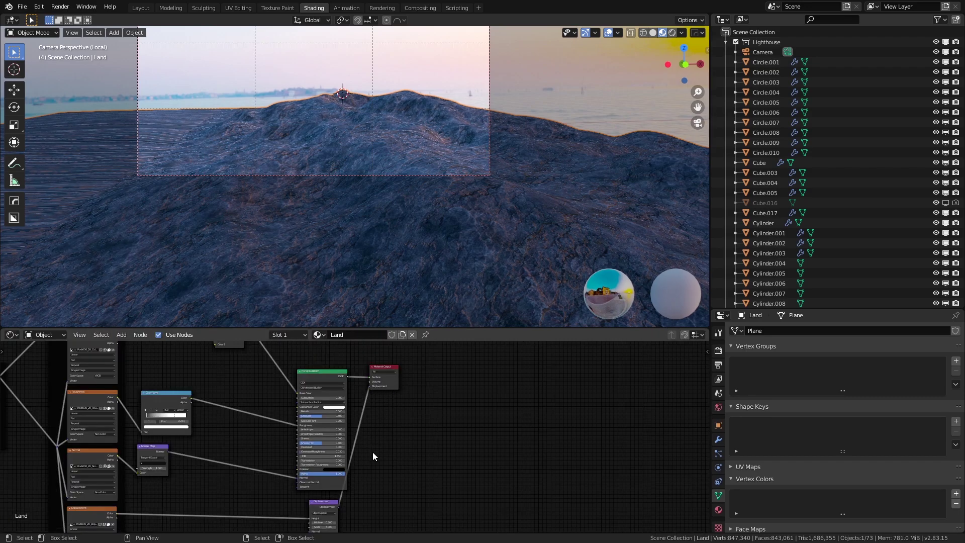
Step: Open the Displacement method options in the Land material's surface settings
scroll(372, 451, up, 2)
middle_drag(469, 452, 354, 392)
scroll(402, 465, up, 6)
middle_drag(381, 440, 405, 395)
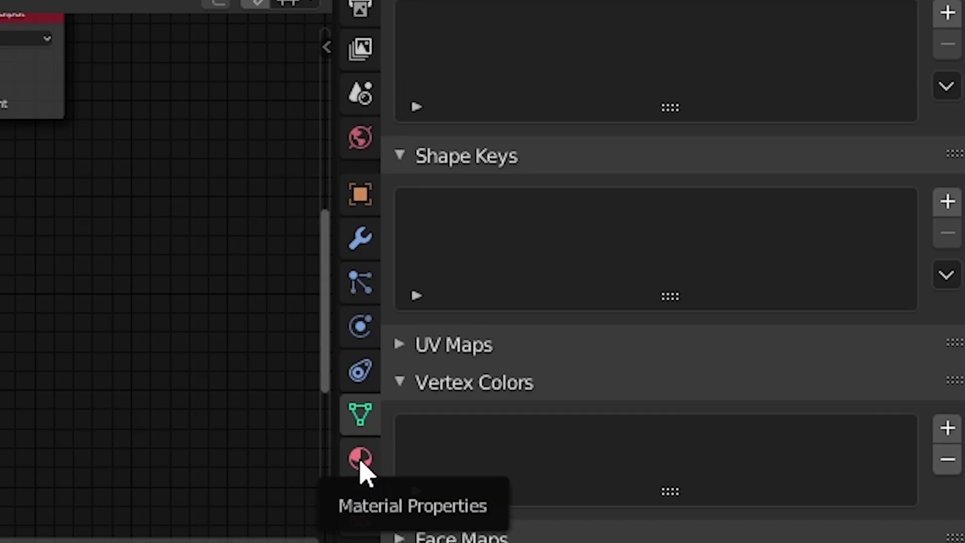
click(360, 458)
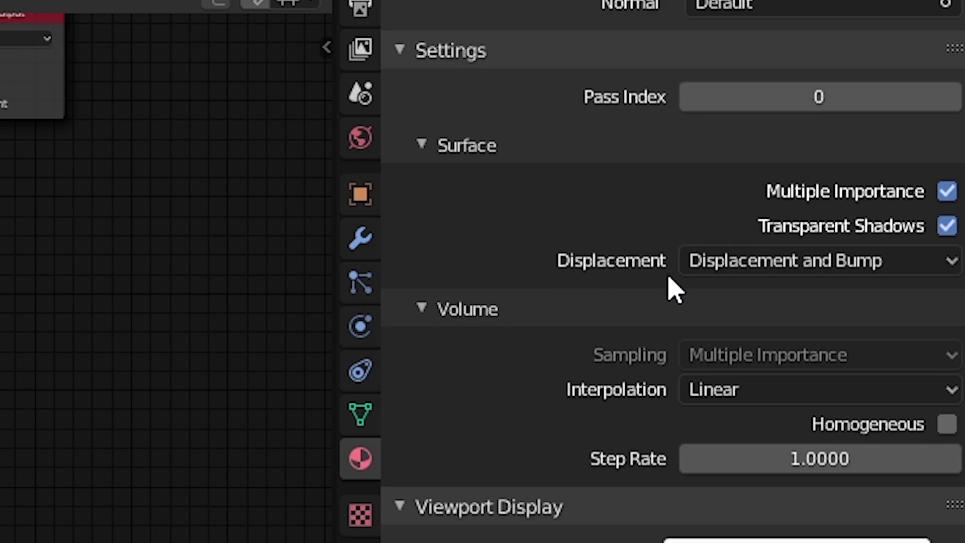
click(809, 279)
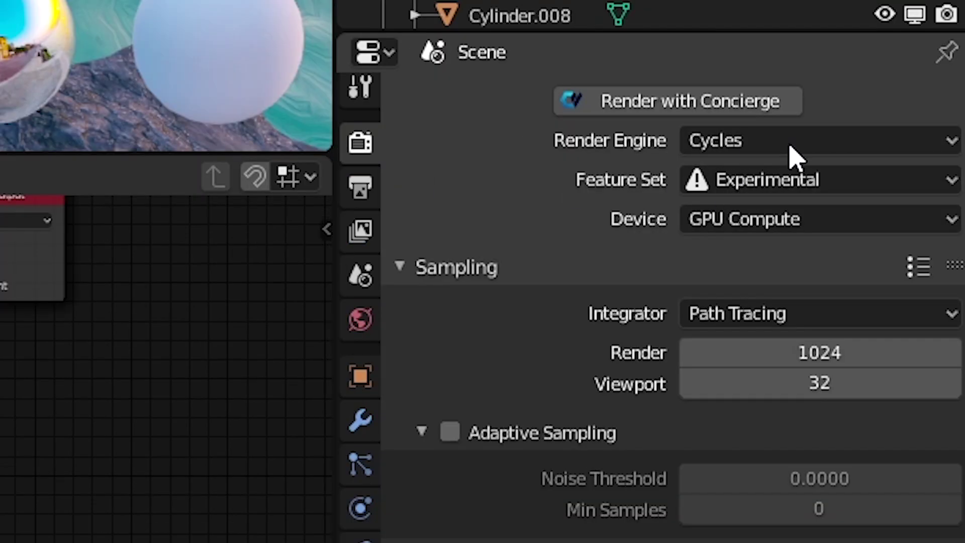
Step: Choose Cycles as the scene's render engine
click(792, 147)
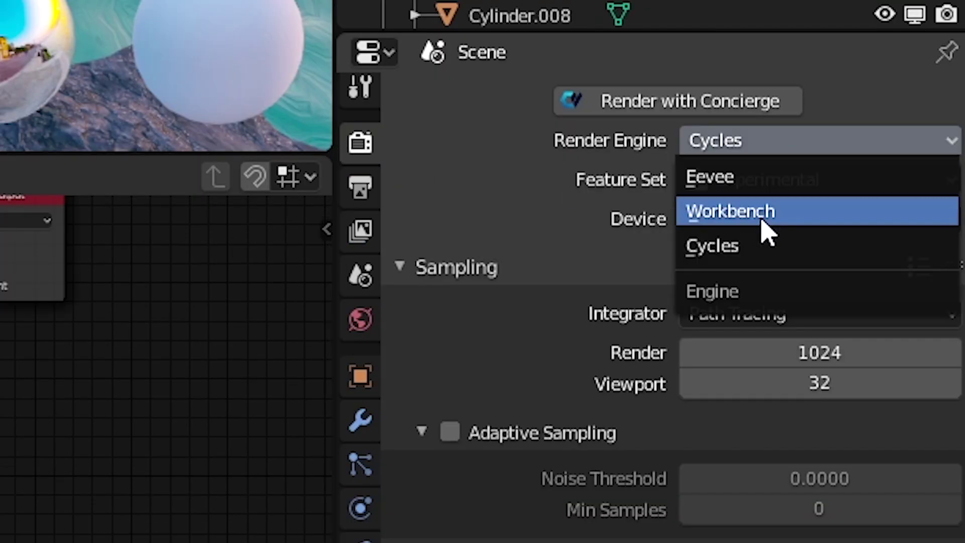
click(770, 252)
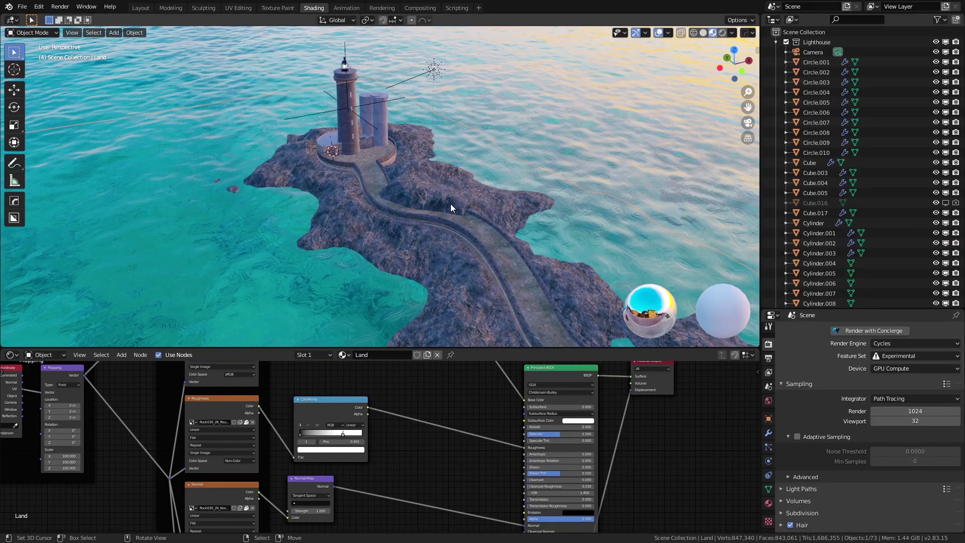
Step: Select the water surface, view it through the scene camera and examine its Water Surface nodes up to the Water_Shader group
middle_drag(436, 201, 595, 162)
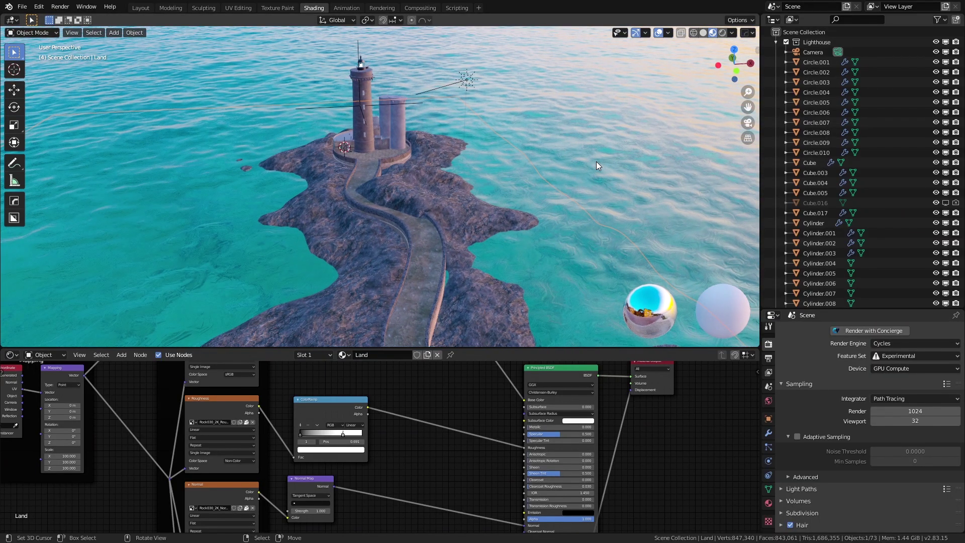
click(453, 234)
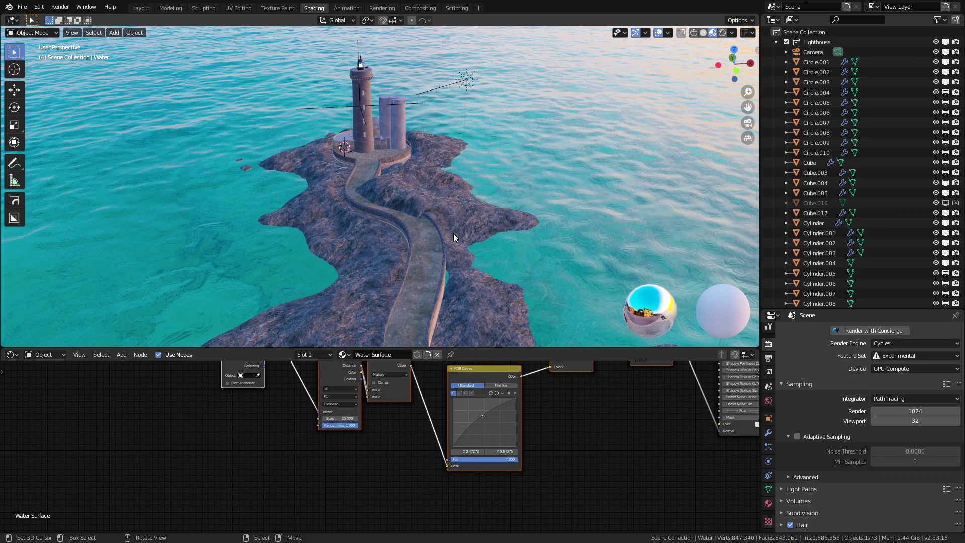
key(KP_0)
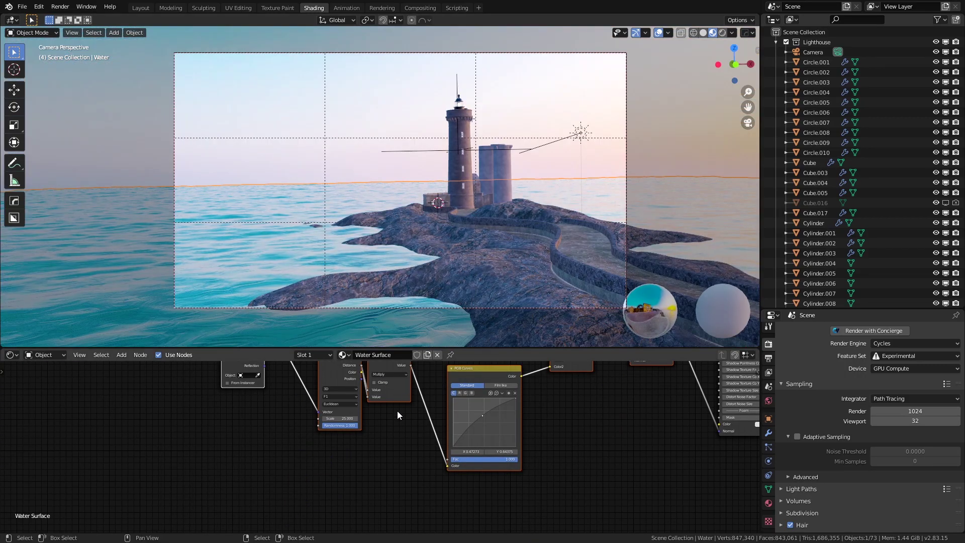
middle_drag(436, 375, 266, 443)
scroll(298, 417, down, 3)
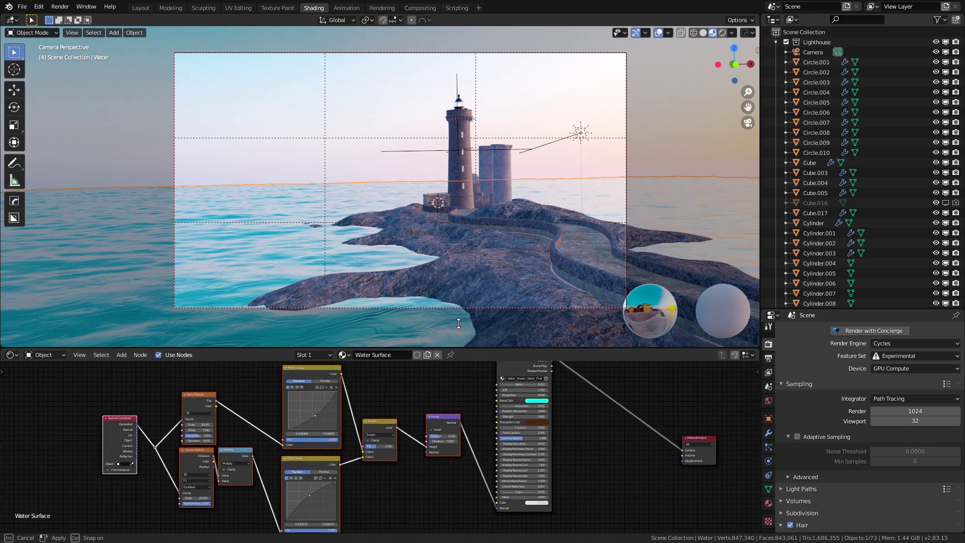
drag(458, 321, 458, 280)
middle_drag(402, 370, 315, 387)
scroll(453, 393, up, 4)
middle_drag(455, 393, 471, 477)
scroll(432, 404, up, 4)
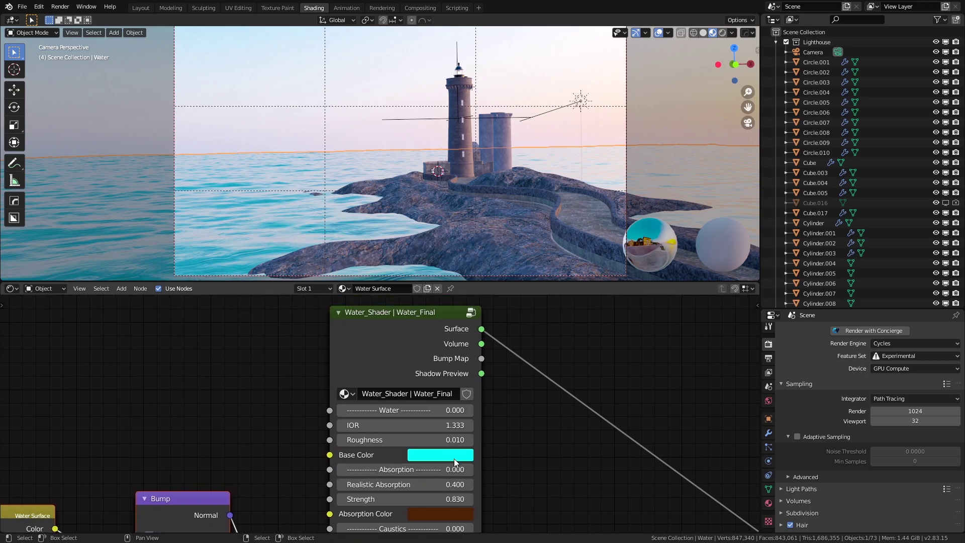
Step: Open the Water_Shader node's Base Color and fine-tune its cyan hue
click(452, 459)
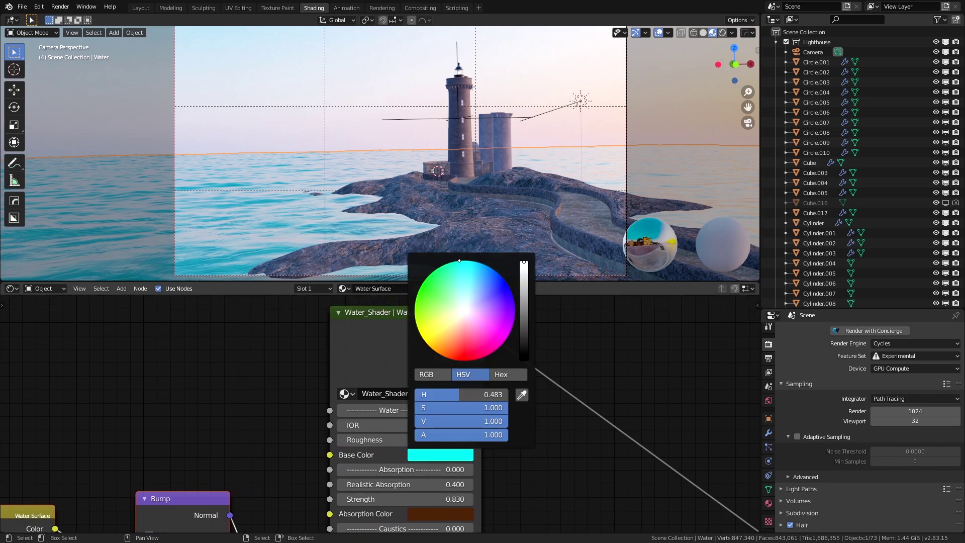
drag(460, 260, 458, 260)
mouse_move(499, 422)
middle_down()
mouse_move(510, 416)
mouse_move(502, 427)
middle_up()
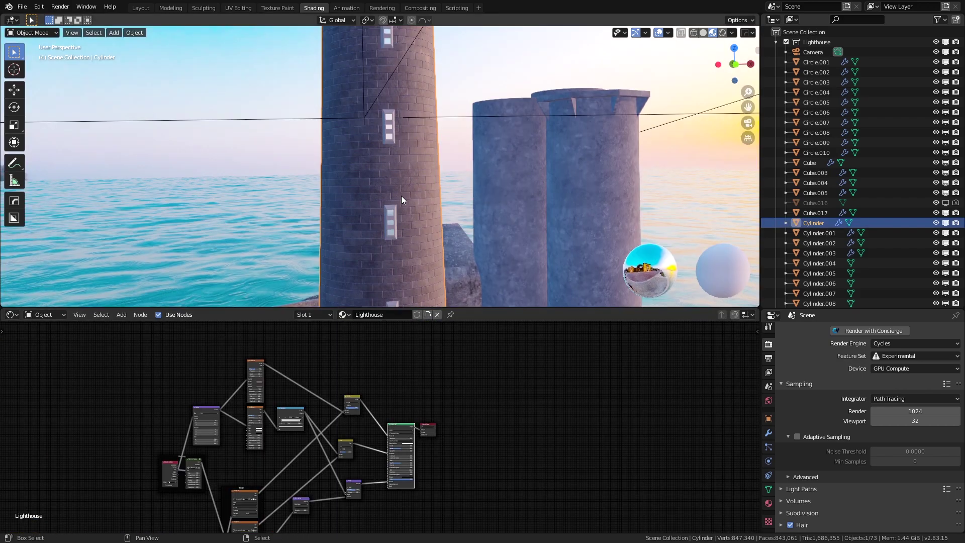
Step: Look closely at the lighthouse tower and examine the Brick Texture node at the start of its Lighthouse material
shift+middle_drag(400, 195, 404, 205)
middle_drag(404, 205, 408, 207)
middle_drag(316, 427, 448, 434)
scroll(429, 394, up, 5)
middle_drag(416, 373, 399, 416)
drag(369, 371, 369, 372)
scroll(393, 442, up, 2)
scroll(393, 442, up, 7)
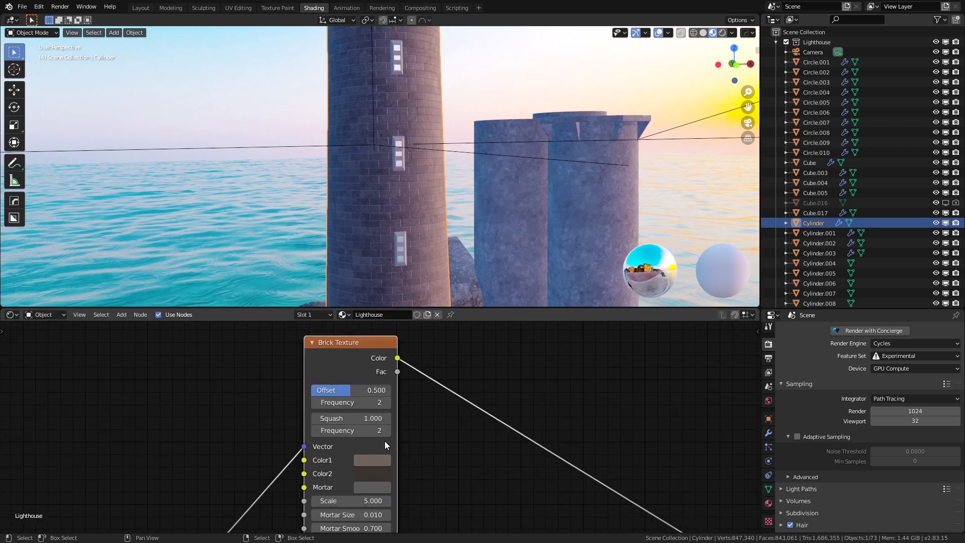
Step: Preview the coloured Brick Texture alone on the tower and inspect its brick colours and Mortar colour
middle_drag(384, 441, 403, 371)
scroll(391, 439, down, 2)
ctrl+shift+click(397, 357)
scroll(389, 445, up, 6)
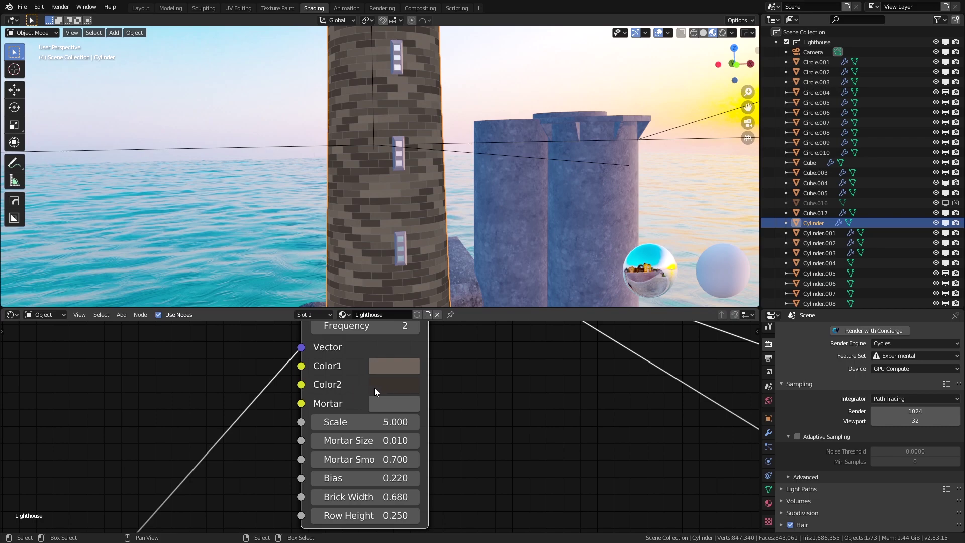
click(393, 405)
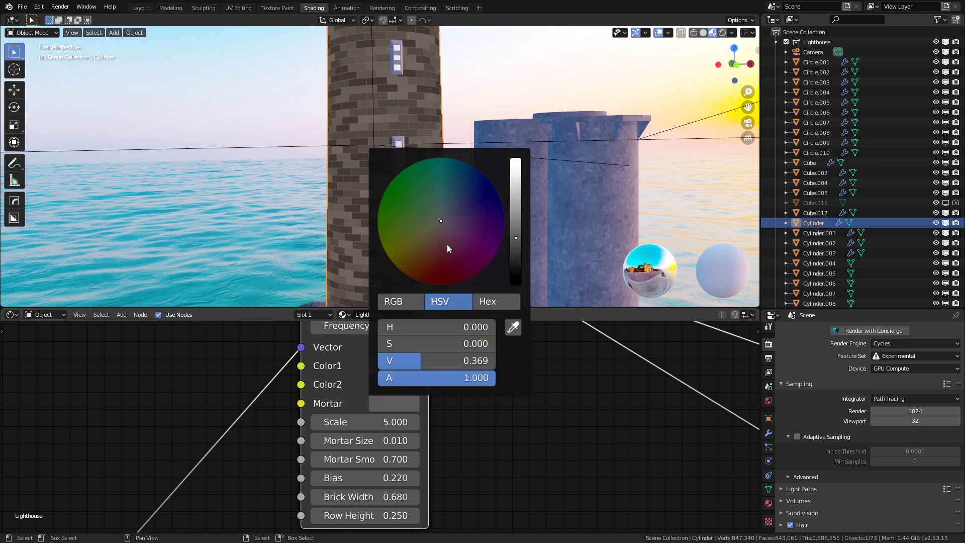
Step: Examine the Soft Light mix node in the Lighthouse material and its blend mode options
key(Home)
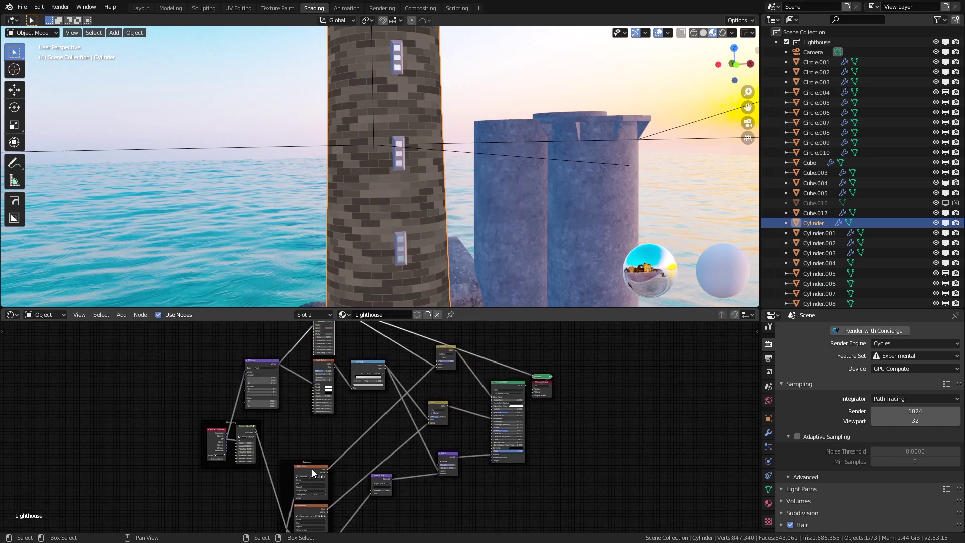
middle_drag(395, 399, 354, 424)
scroll(385, 402, up, 6)
click(433, 416)
click(429, 269)
scroll(333, 406, down, 5)
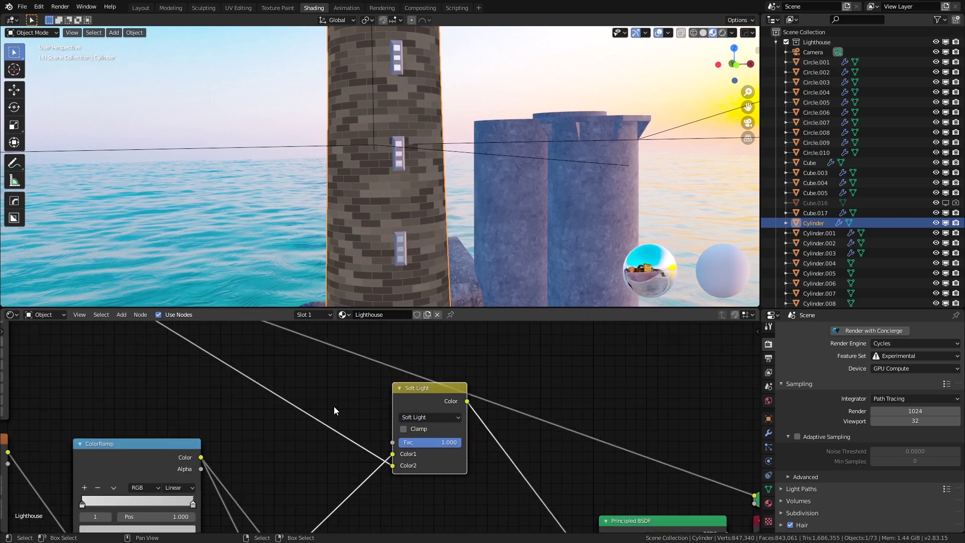
Step: Examine the second Brick Texture node with white bricks and black mortar, inspecting its Color1 and Mortar colours
middle_drag(214, 331, 235, 353)
drag(225, 354, 431, 481)
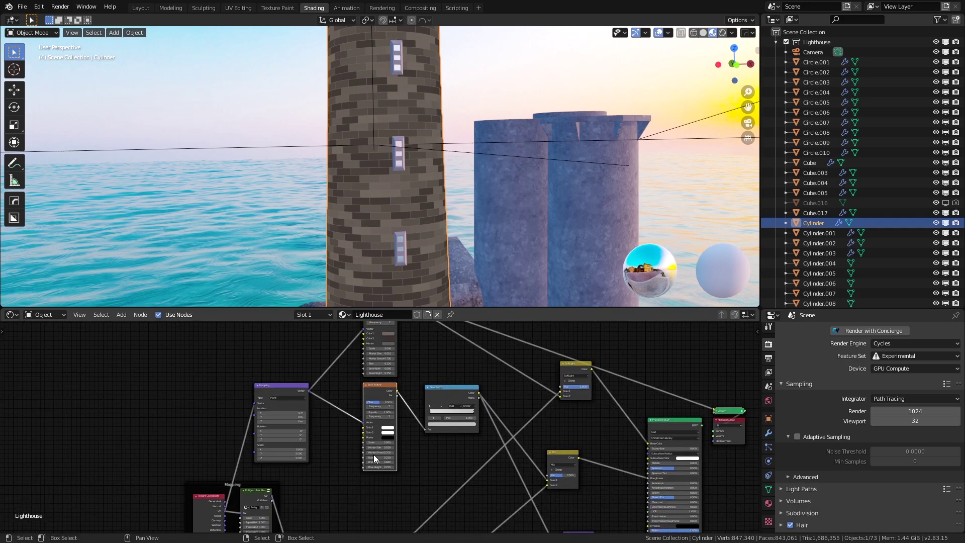
scroll(382, 452, up, 14)
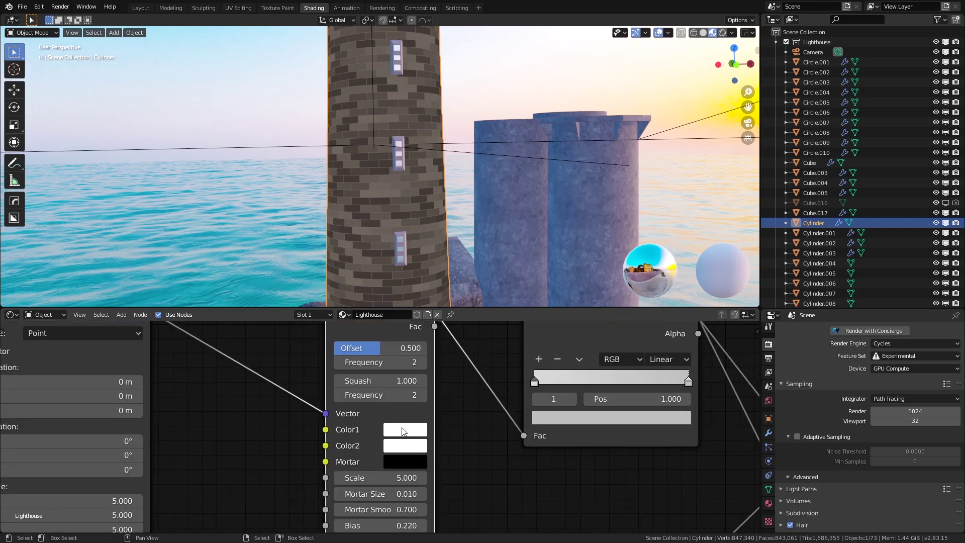
click(401, 433)
click(404, 461)
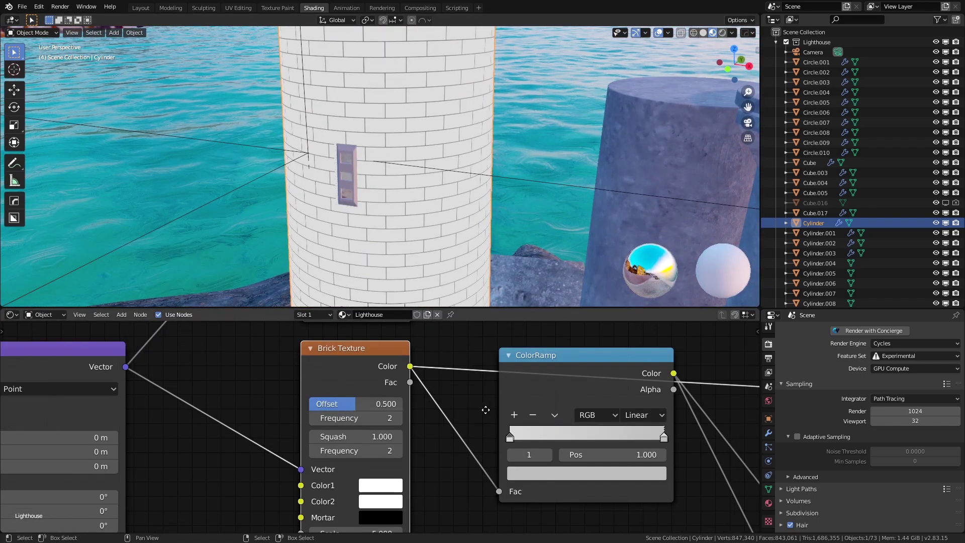
Step: Preview the ColorRamp fed by the second Brick Texture on the tower and view it from another angle
middle_drag(479, 409, 312, 402)
scroll(366, 405, down, 2)
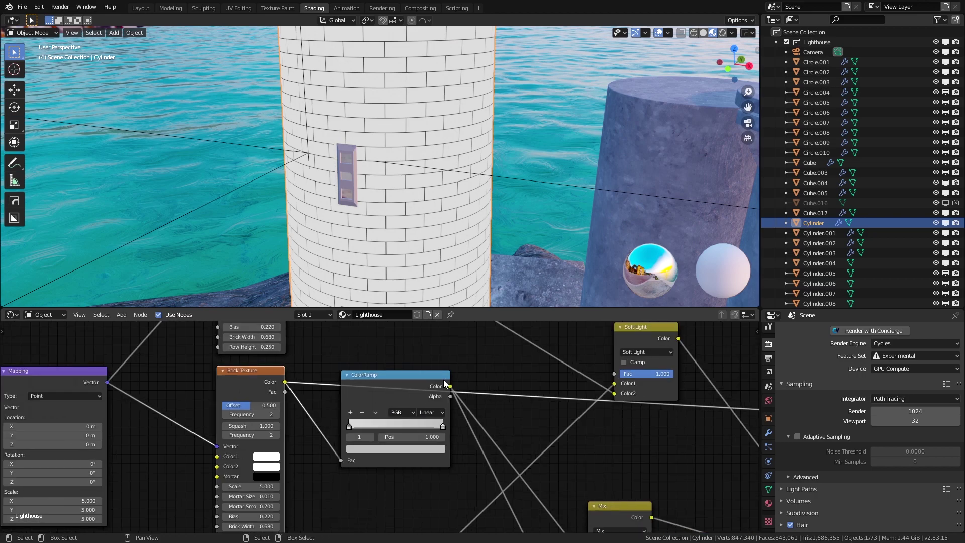
ctrl+shift+click(441, 385)
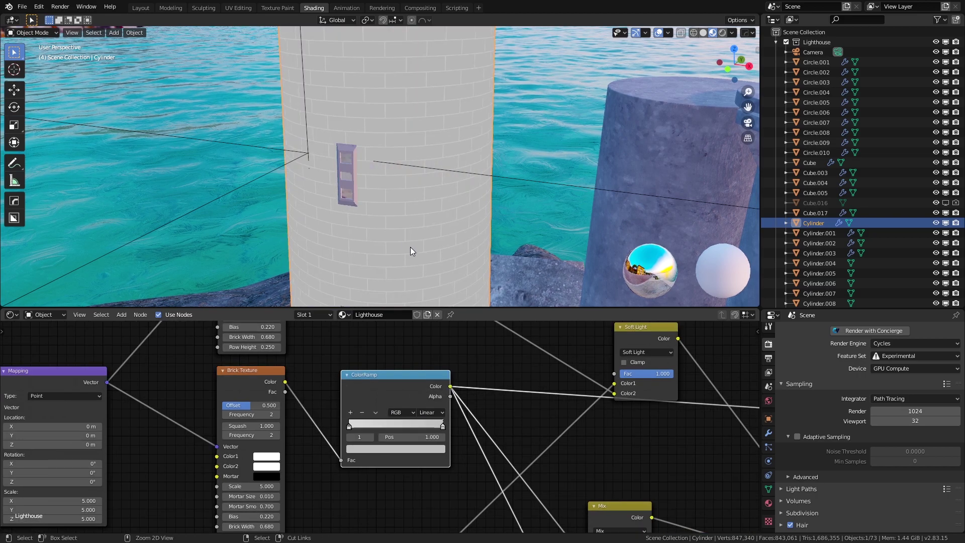
middle_drag(408, 244, 455, 221)
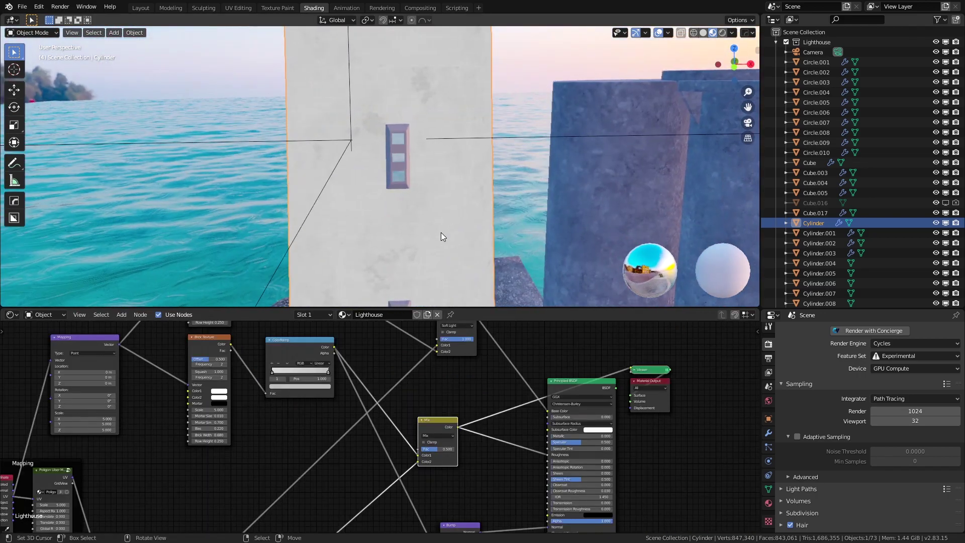
Step: Examine the Mix node's previewed result close up on the tower wall
scroll(442, 232, up, 4)
middle_drag(441, 232, 470, 240)
middle_drag(413, 409, 384, 412)
scroll(384, 412, down, 3)
Step: Trace the ColorRamp's link to the Bump node and show the full Principled BSDF on the tower again
drag(320, 350, 332, 392)
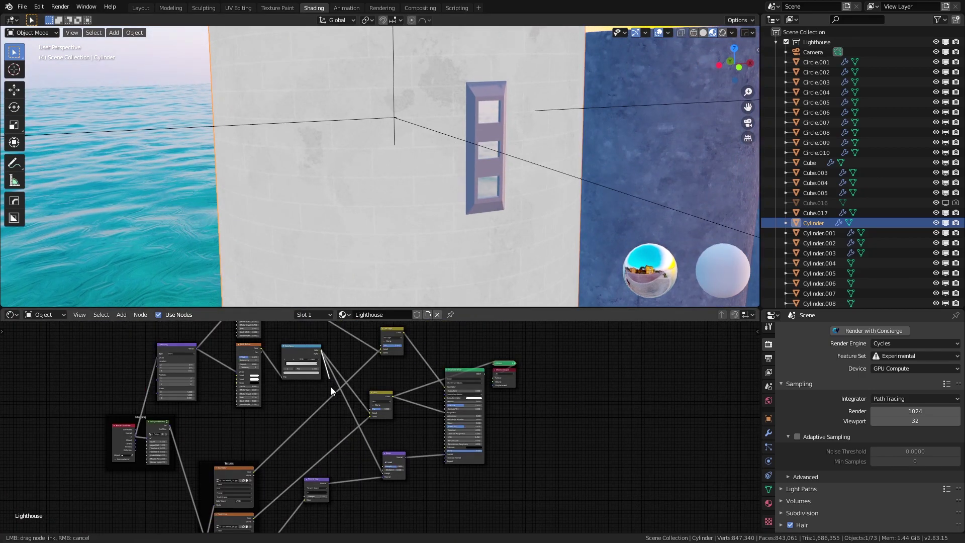
drag(381, 475, 381, 472)
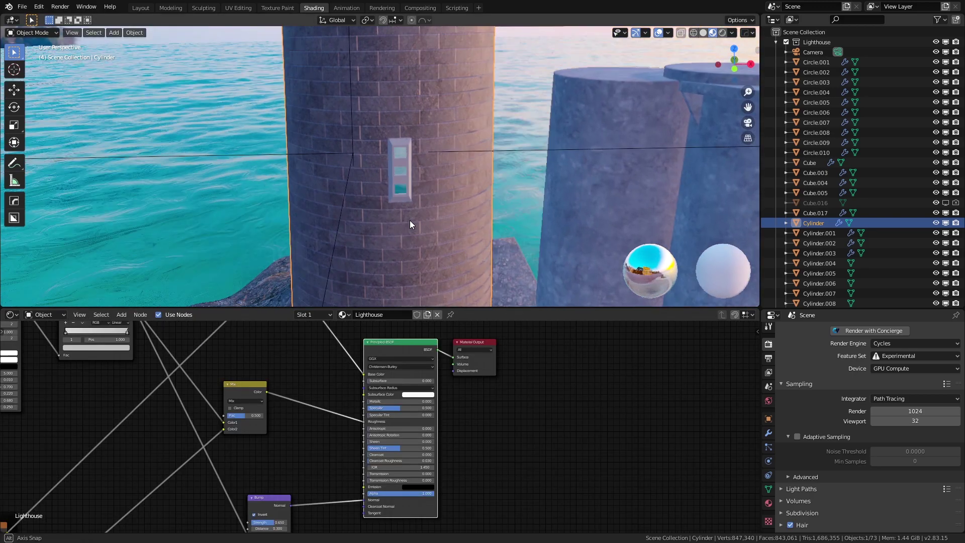
middle_drag(409, 220, 408, 220)
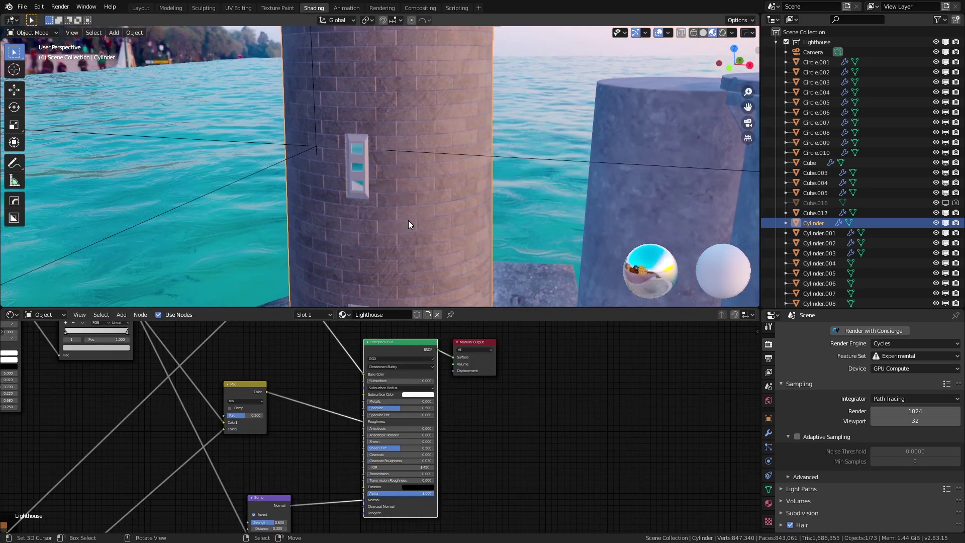
Step: Select the cylindrical annex, the small building and the curved wall in turn to examine their Concrete, Plaster.001 and Plaster materials
scroll(412, 163, down, 5)
click(412, 163)
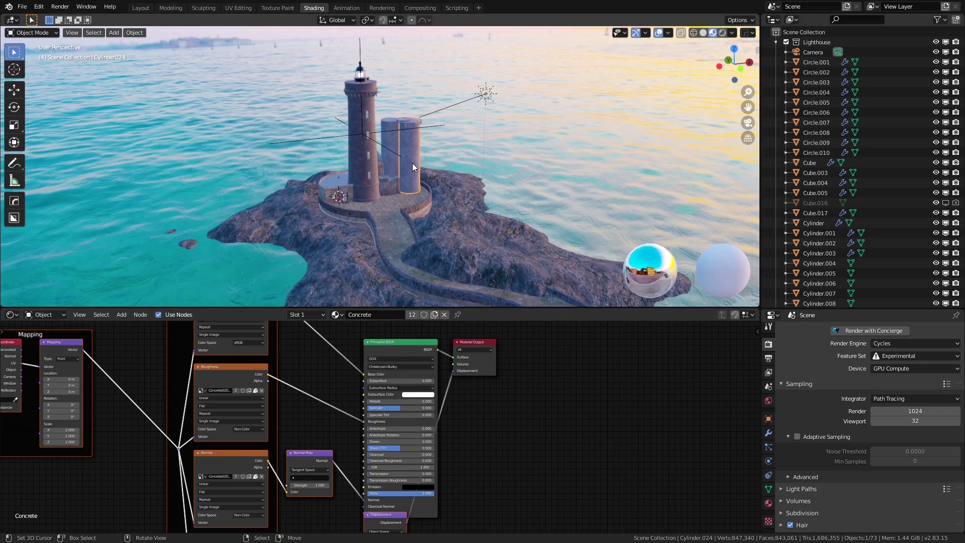
scroll(379, 419, down, 5)
middle_drag(336, 427, 402, 421)
scroll(402, 421, down, 2)
click(394, 185)
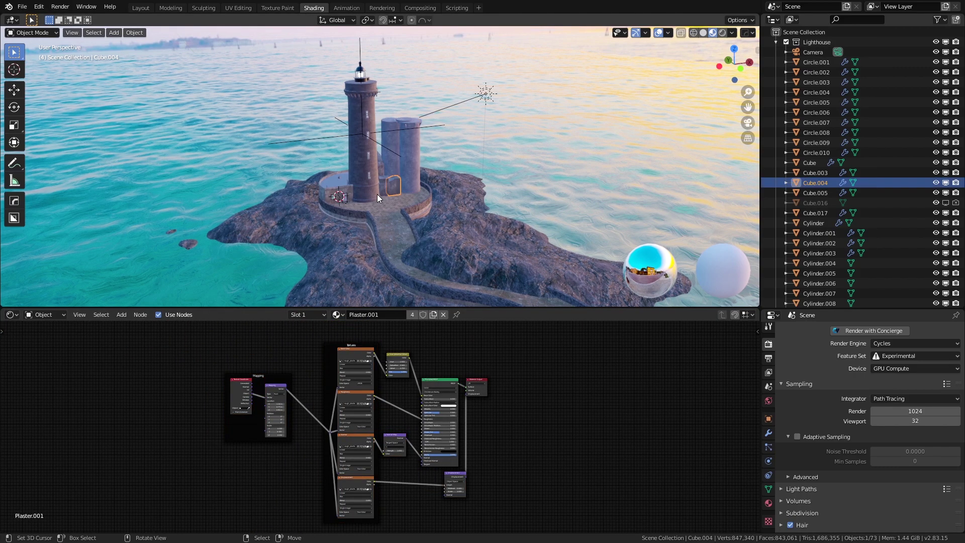
click(331, 191)
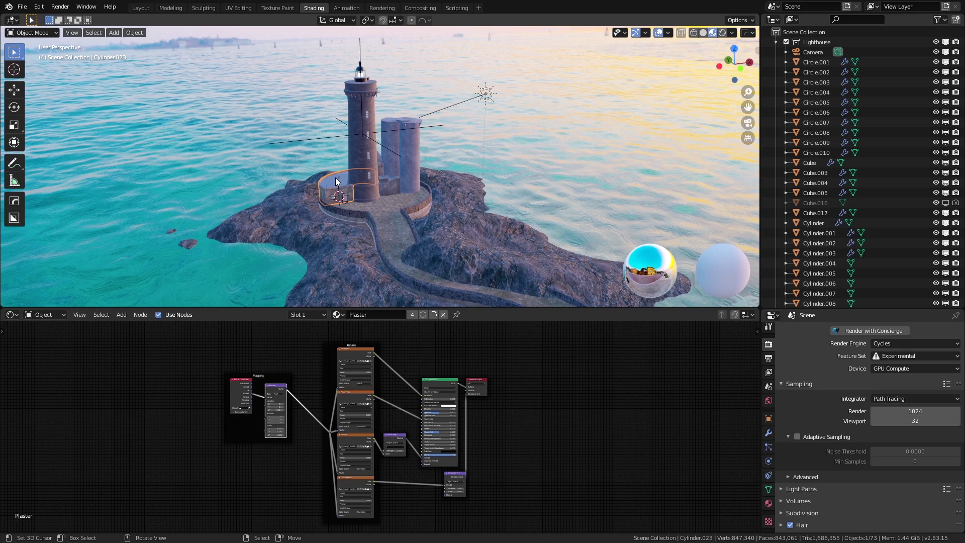
Step: Select the road and examine how its Road material multiplies a noise-driven green ColorRamp over the Base Color texture
click(387, 206)
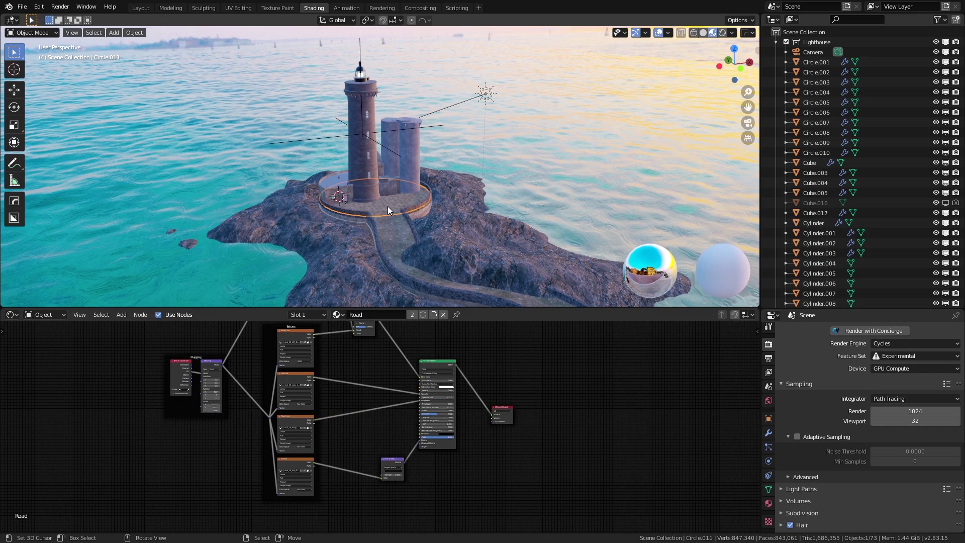
click(373, 223)
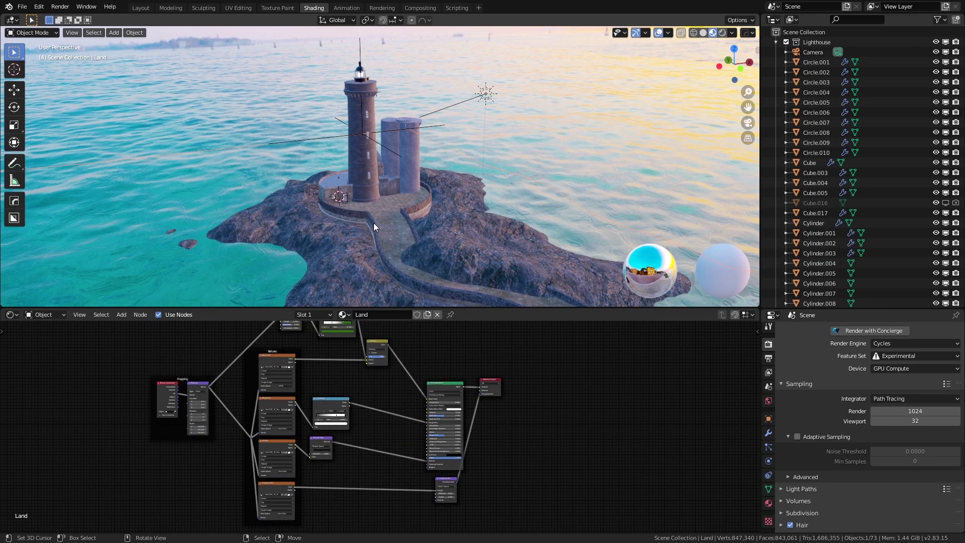
click(354, 219)
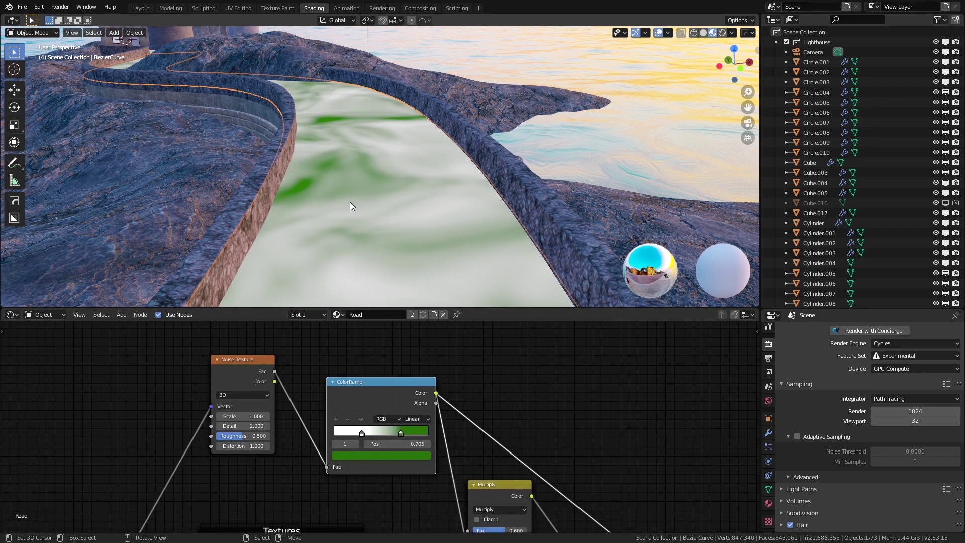
middle_drag(350, 201, 374, 198)
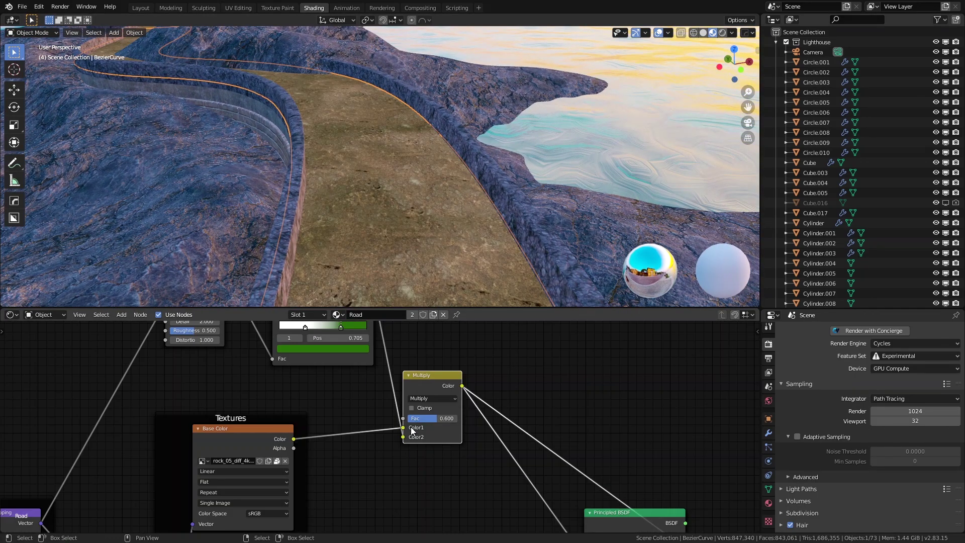
mouse_move(384, 248)
middle_down()
mouse_move(375, 247)
mouse_move(382, 266)
middle_up()
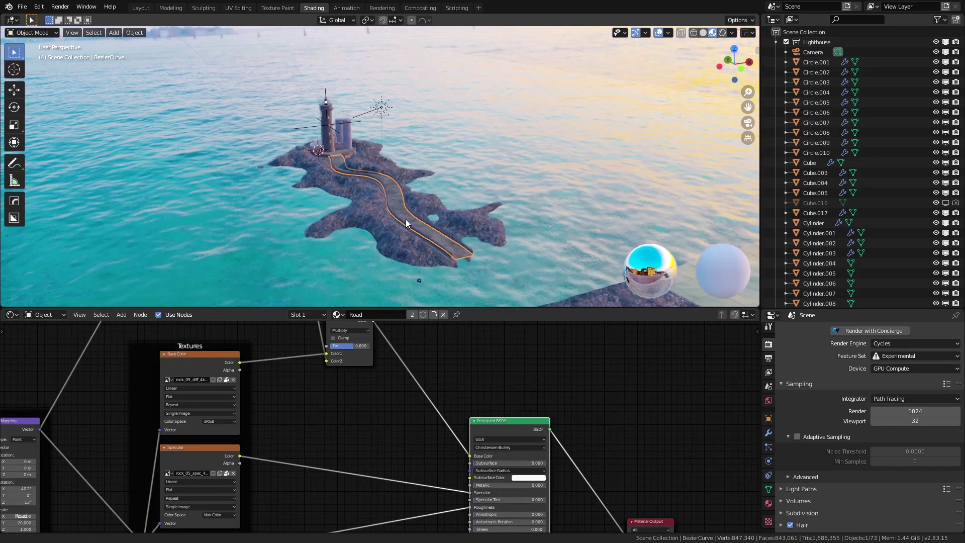
Step: Return to the camera view and examine the World's venice_sunset_4k.hdr, Hue Saturation Value and Background nodes
key(KP_0)
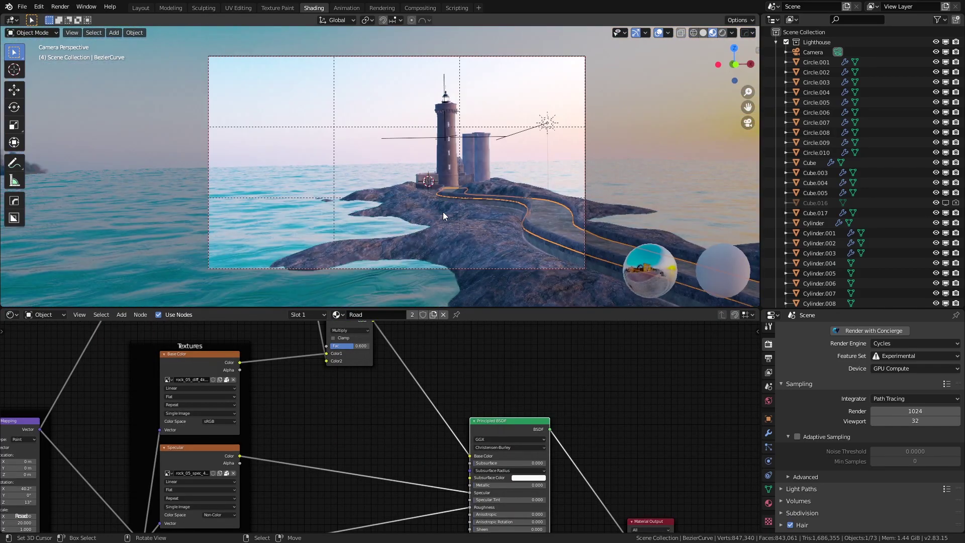
scroll(481, 199, up, 1)
shift+middle_drag(477, 200, 359, 200)
scroll(378, 202, up, 2)
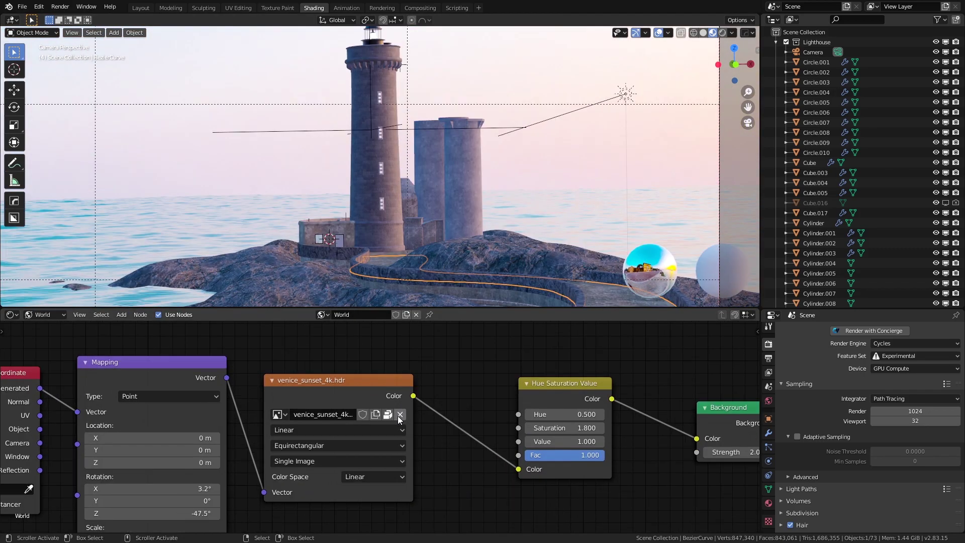
scroll(487, 421, up, 1)
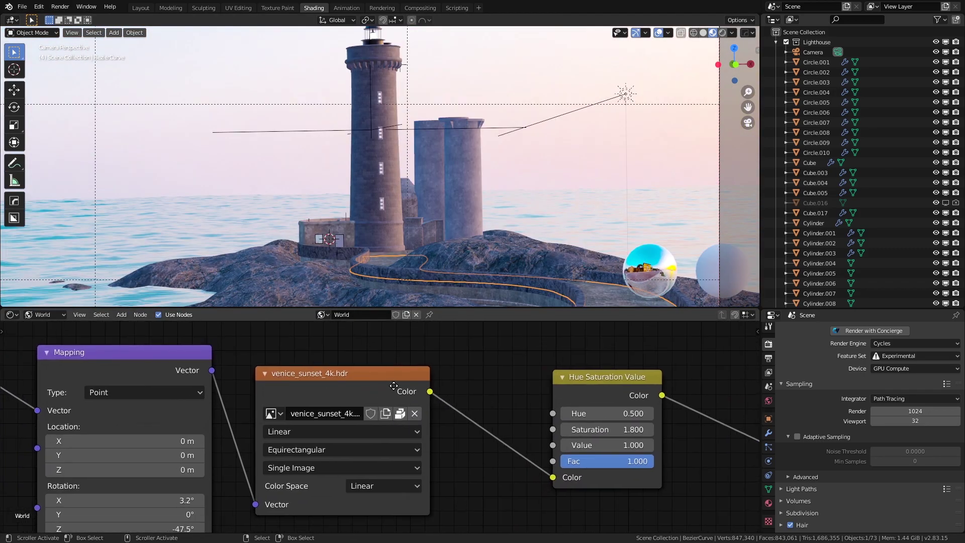
scroll(487, 421, up, 4)
ctrl+scroll(487, 421, down, 10)
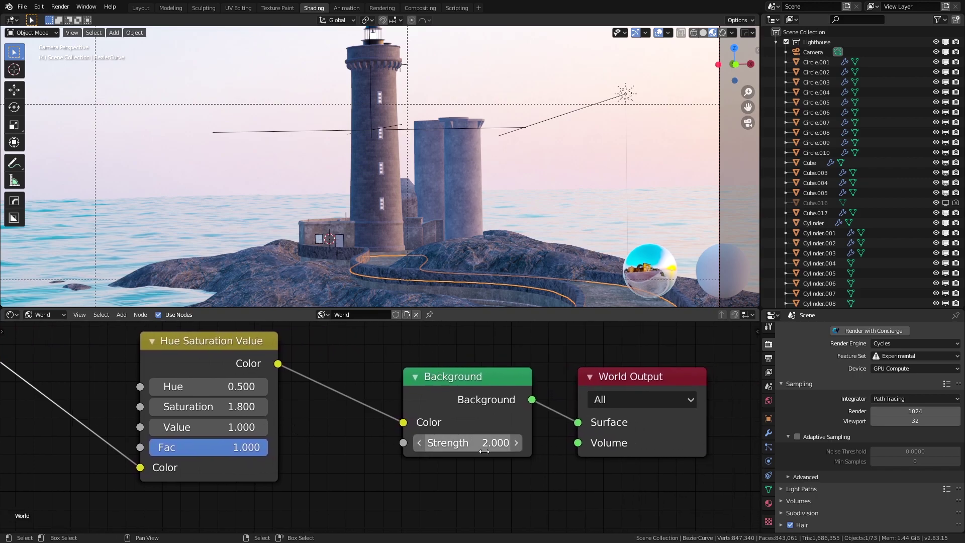
Step: Show the complete World node tree from Texture Coordinate to World Output, and more of the scene around the camera frame
scroll(496, 443, down, 3)
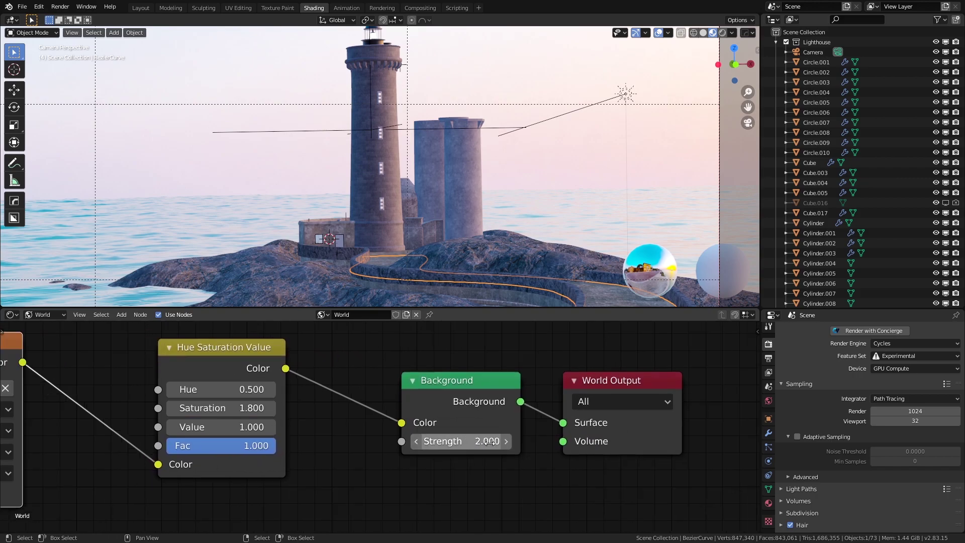
scroll(493, 419, down, 2)
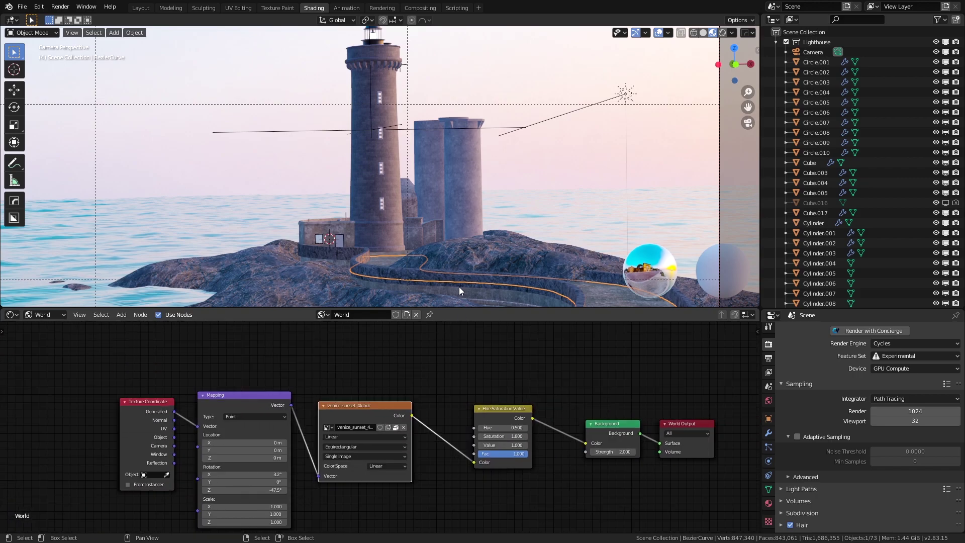
scroll(462, 213, down, 3)
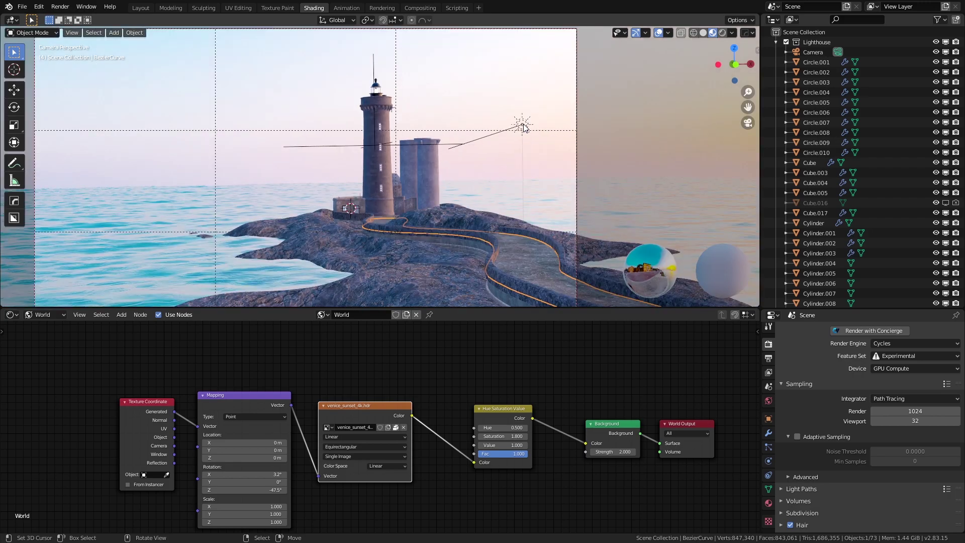
Step: Select the sun lamp named Area, hide and unhide it to compare the lighting, and examine its colour in the light settings
right_click(523, 126)
scroll(528, 151, up, 2)
scroll(935, 259, down, 10)
click(936, 258)
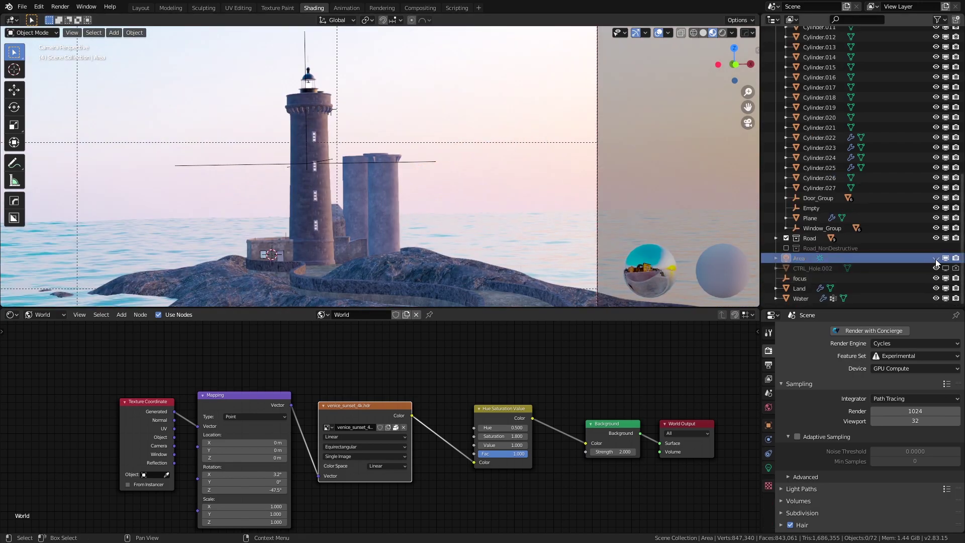
click(768, 467)
click(907, 385)
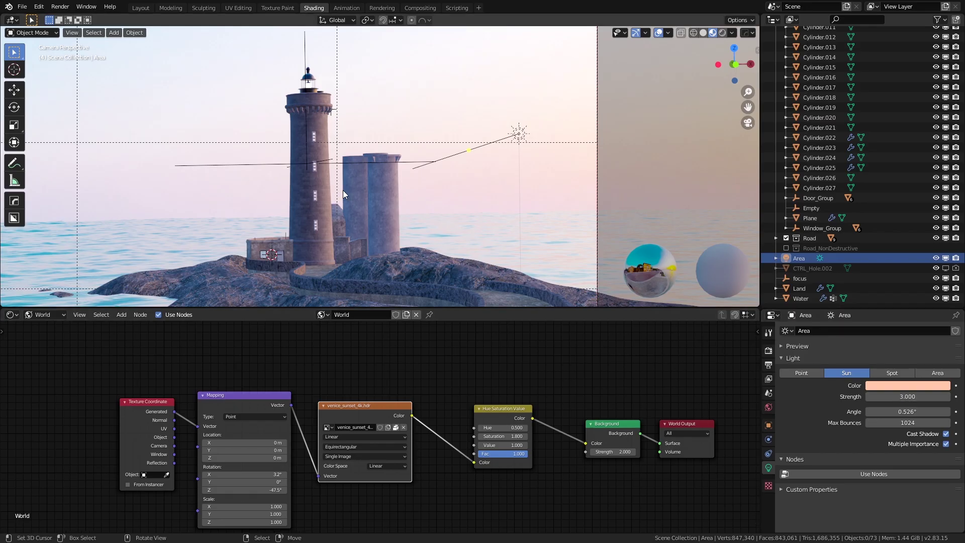
scroll(348, 192, down, 1)
shift+middle_drag(400, 186, 456, 177)
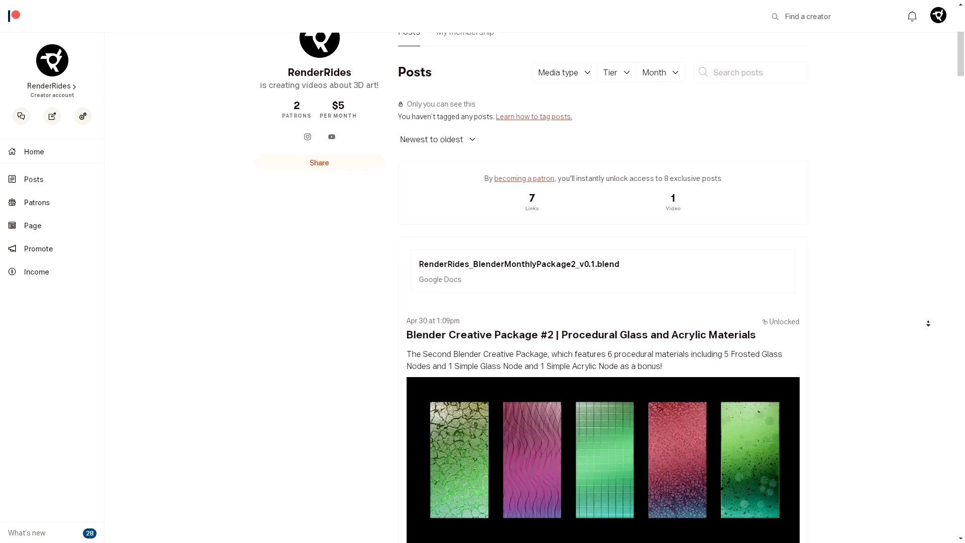
Step: Switch to the RenderRides Patreon page and browse through its Blender posts
scroll(928, 314, down, 15)
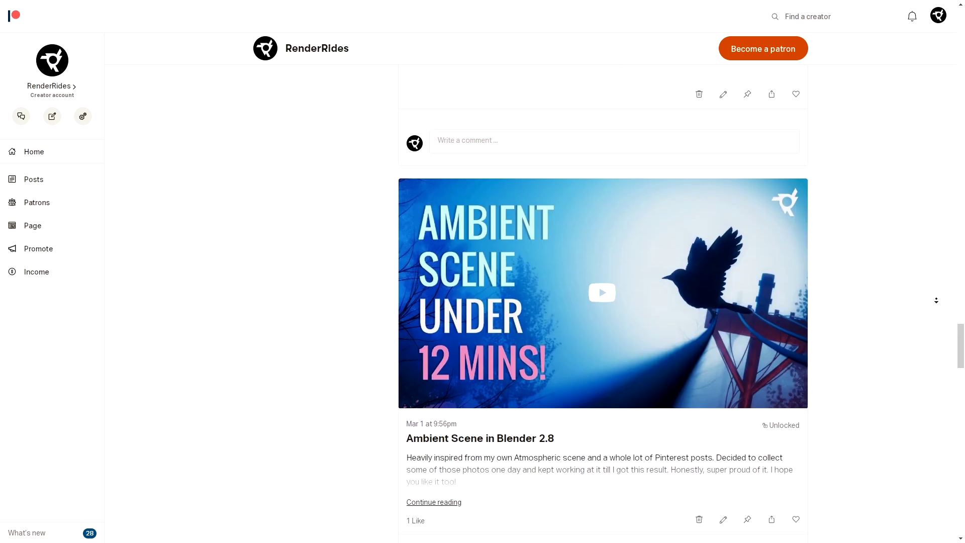
scroll(936, 301, down, 6)
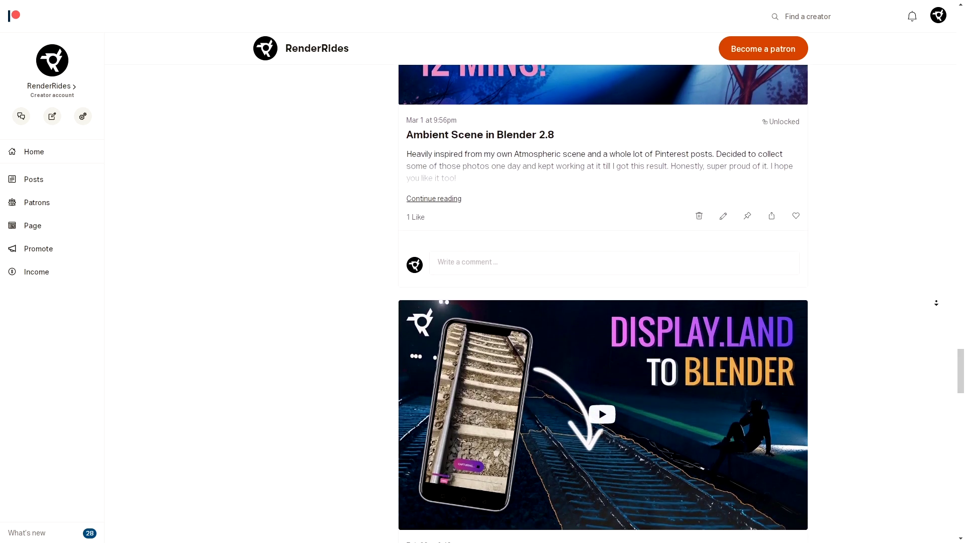
scroll(936, 304, down, 5)
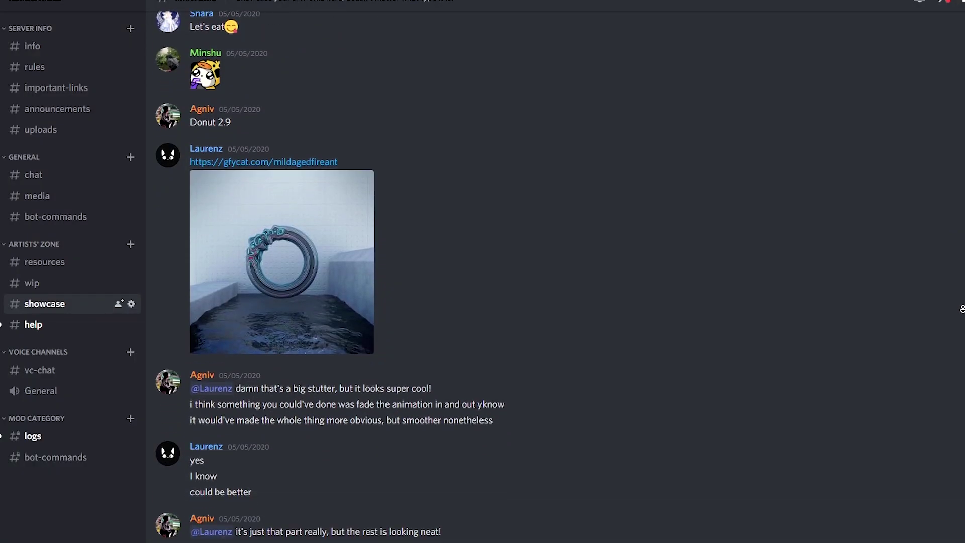
Step: Switch to the Discord server and browse the artwork and messages in the showcase channel
scroll(960, 309, down, 15)
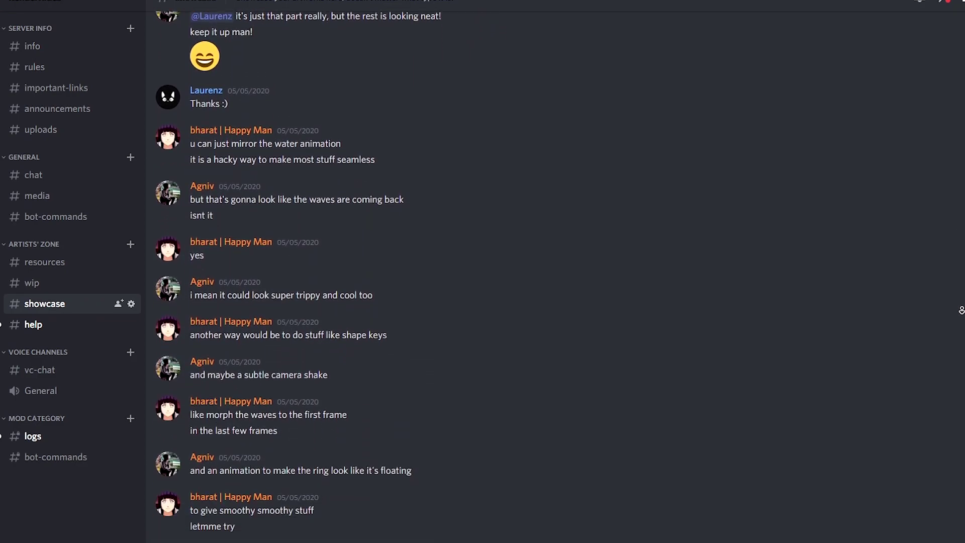
scroll(959, 321, down, 15)
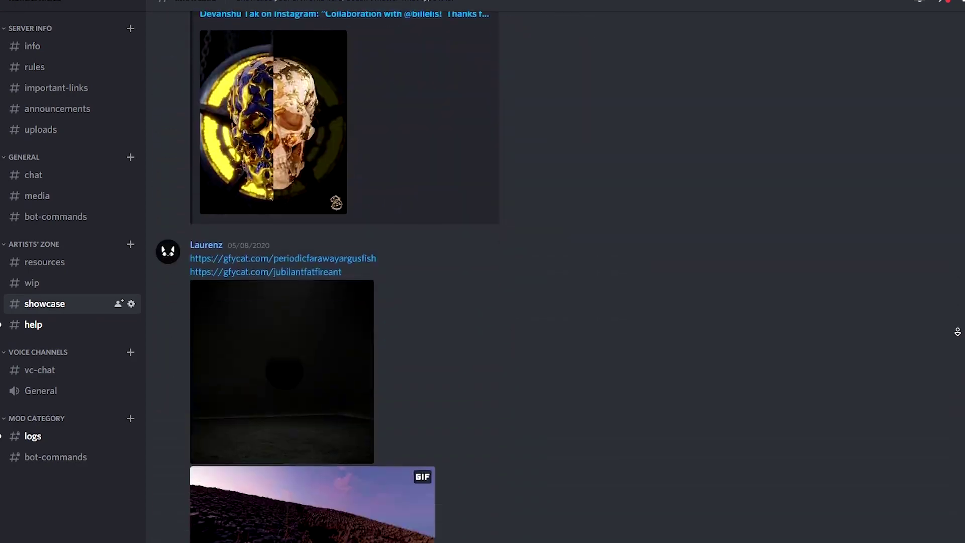